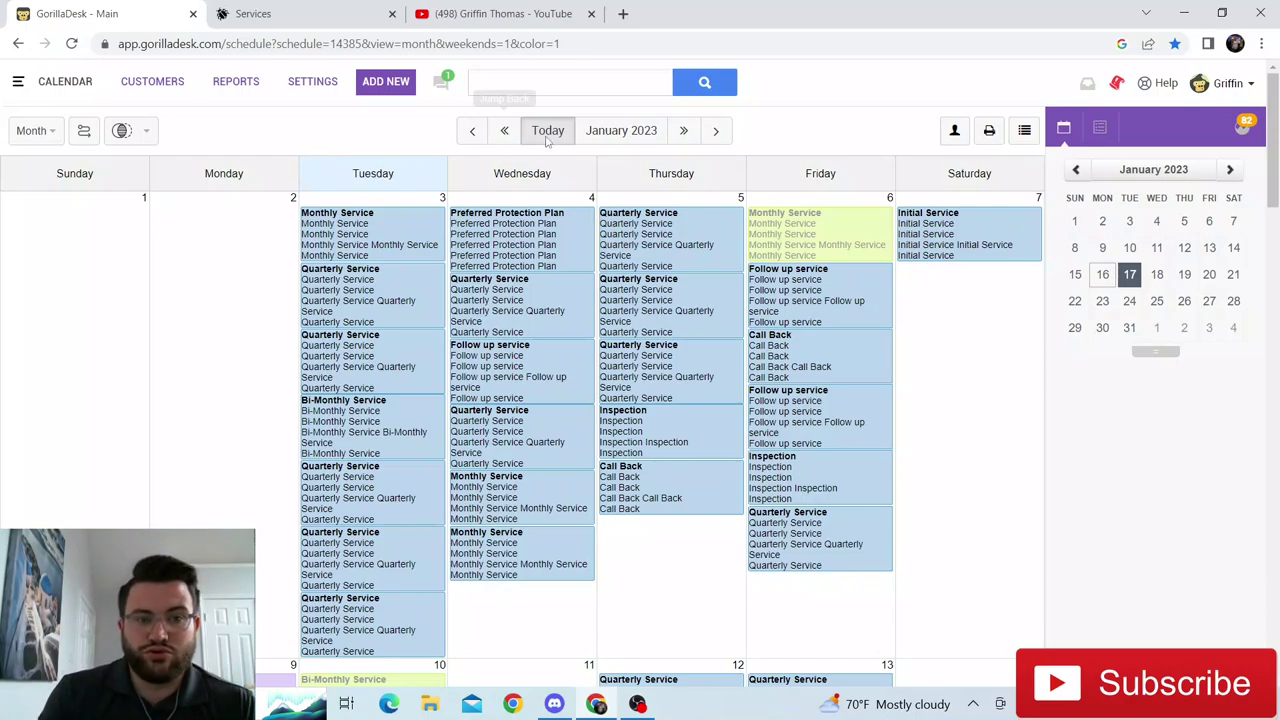
Open the account's plans and pricing page and review the features of the Basic and Pro plans.
mouse_move(1273, 175)
mouse_down()
mouse_move(1249, 214)
mouse_move(1252, 175)
mouse_up()
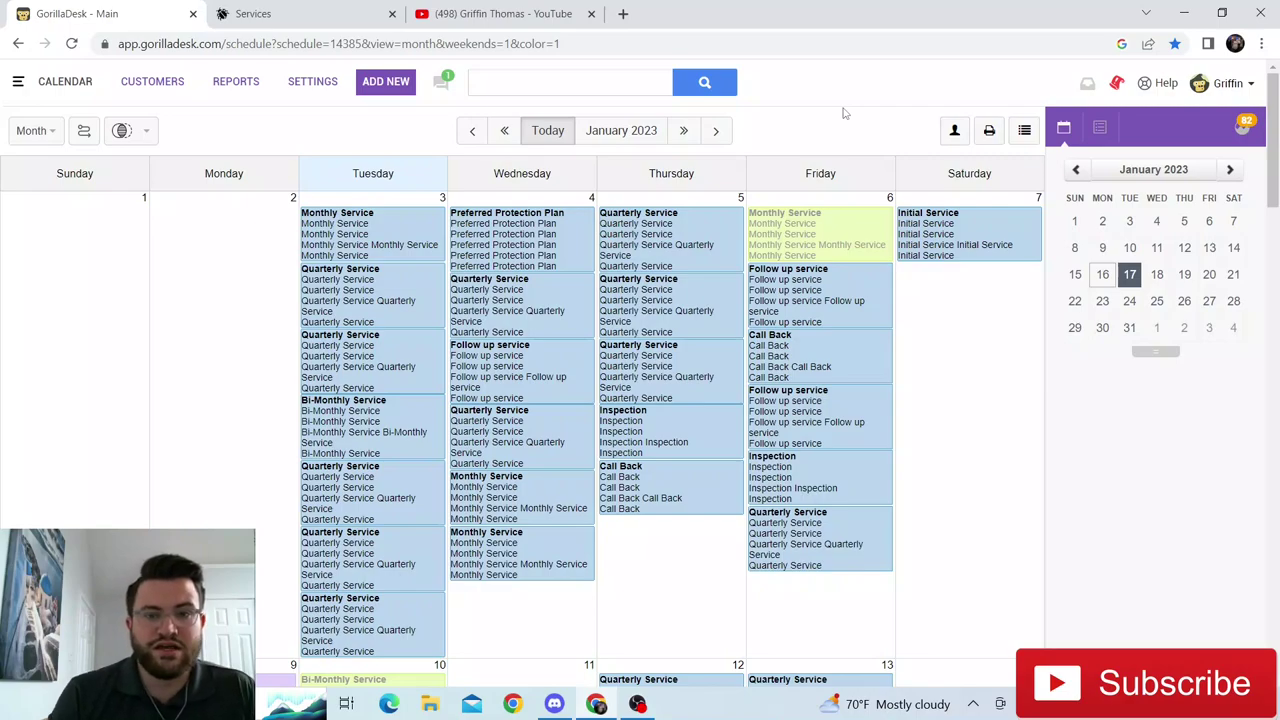
click(1222, 83)
click(1161, 196)
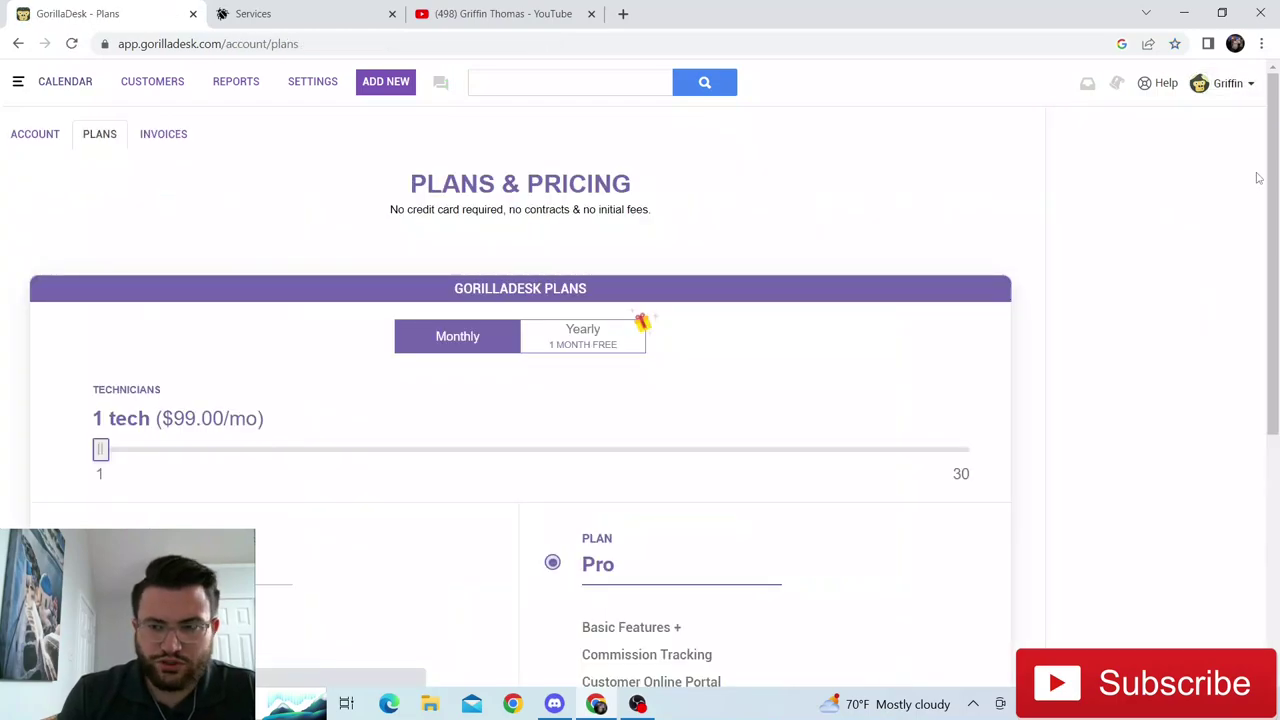
scroll(1276, 180, down, 2)
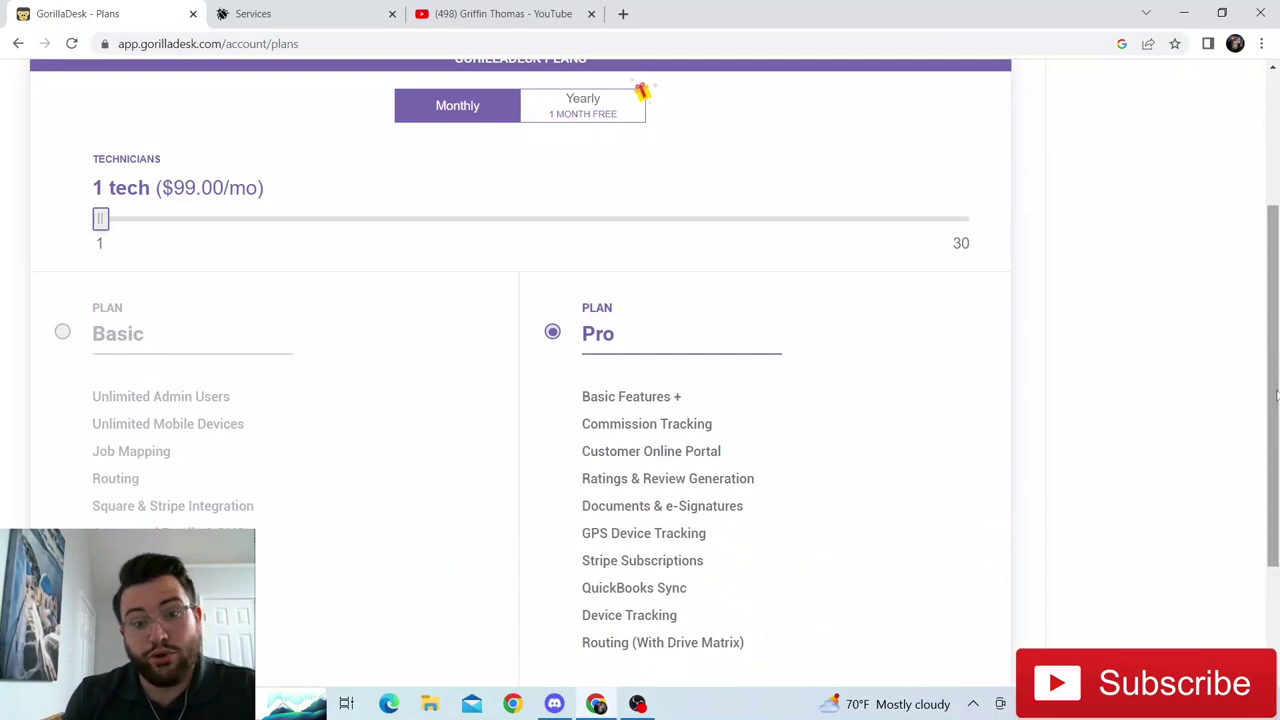
drag(1276, 396, 1272, 127)
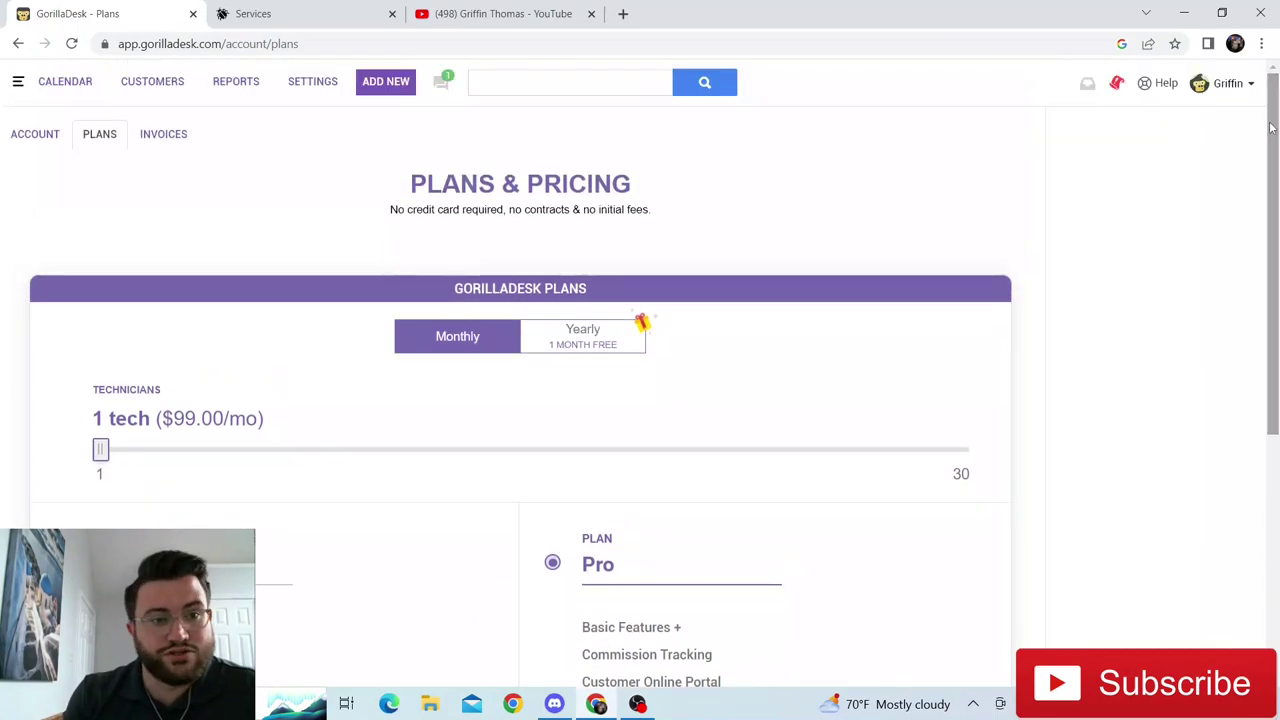
Return to the calendar and look through the side navigation and the list of available reports.
click(88, 85)
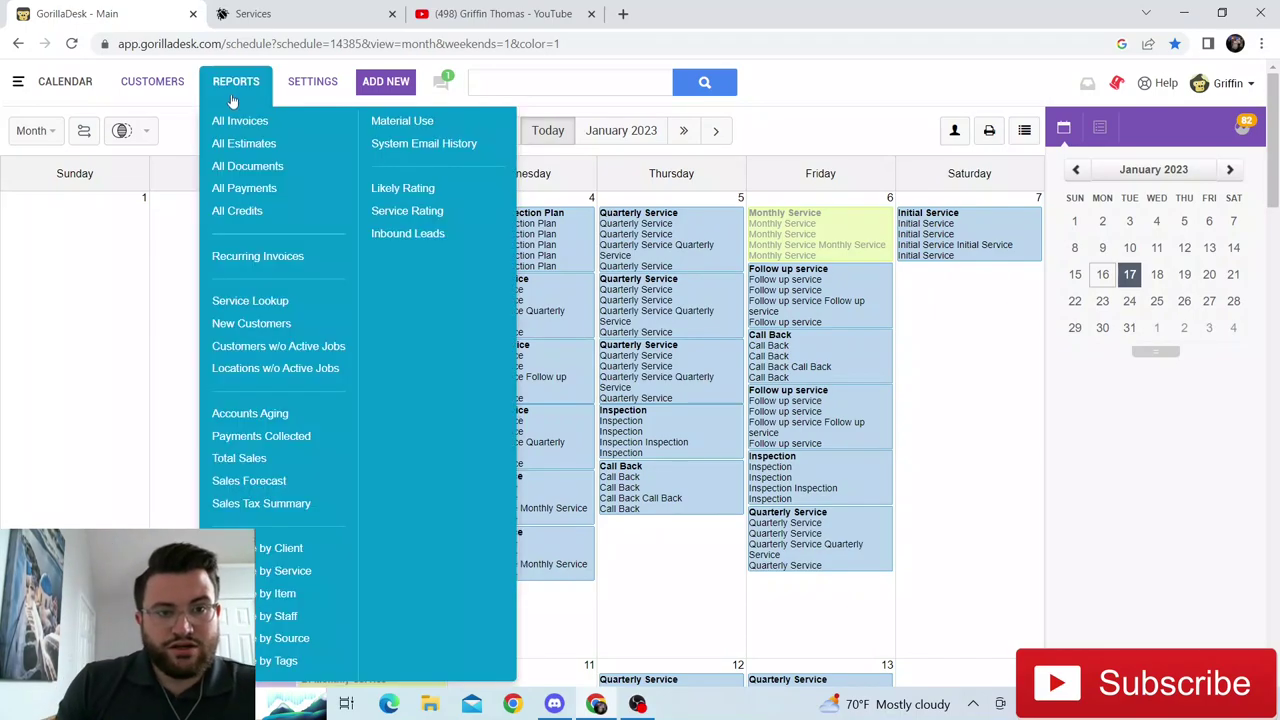
click(20, 86)
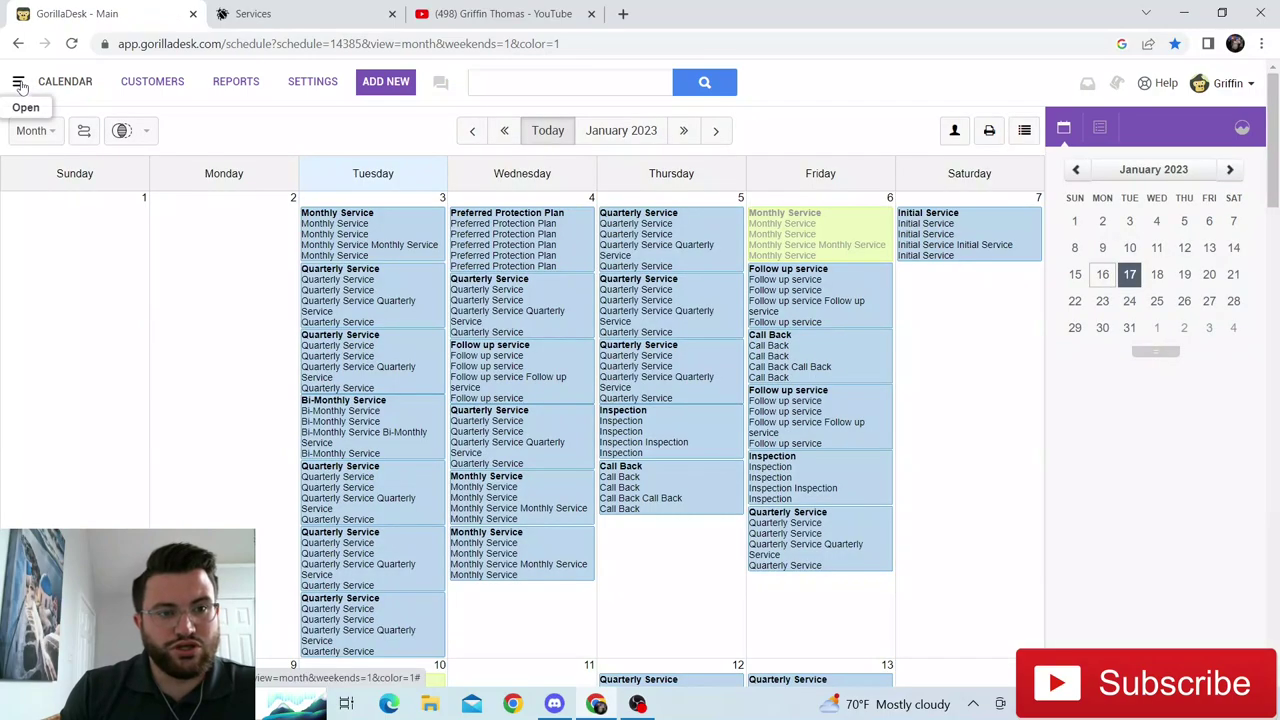
click(20, 86)
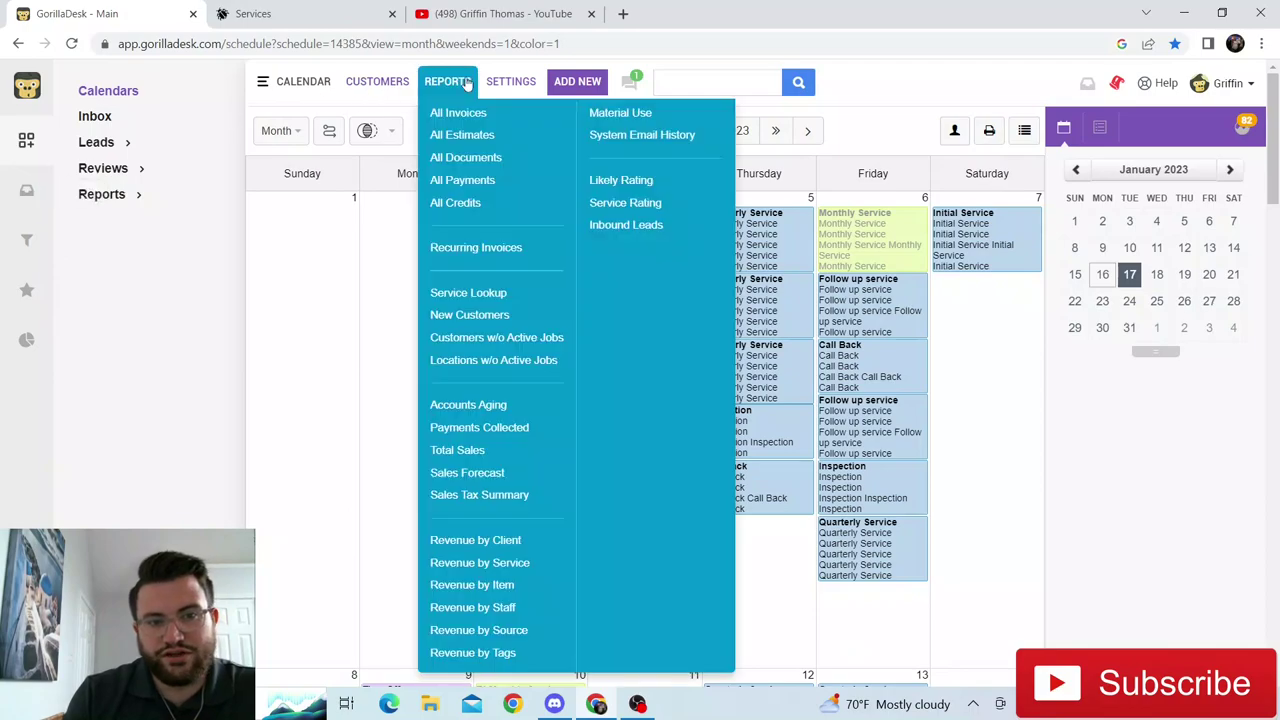
mouse_move(440, 82)
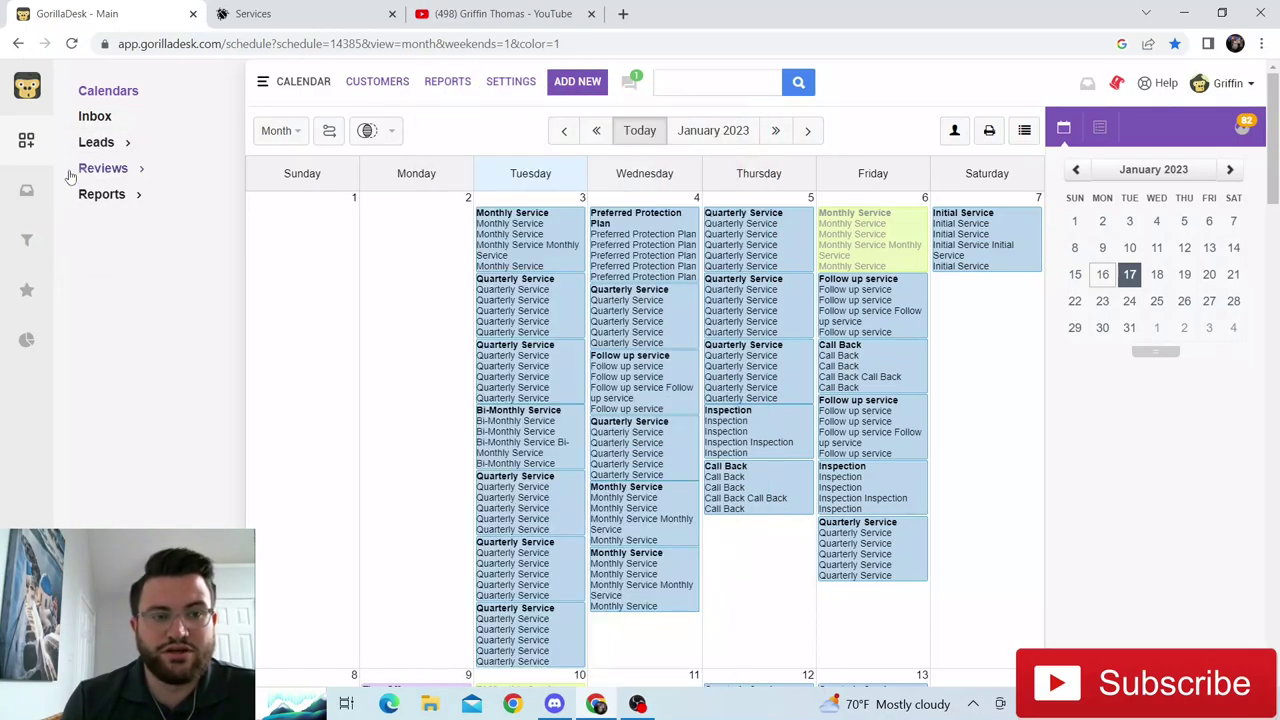
click(28, 88)
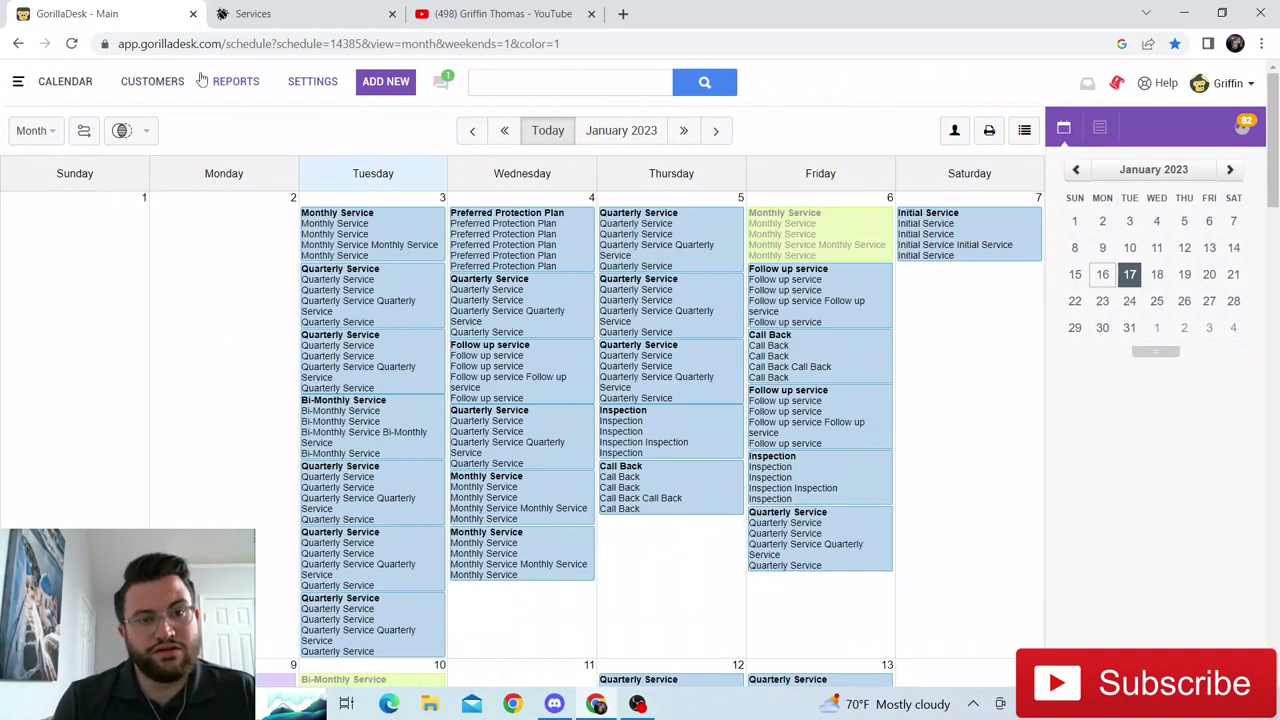
mouse_move(238, 87)
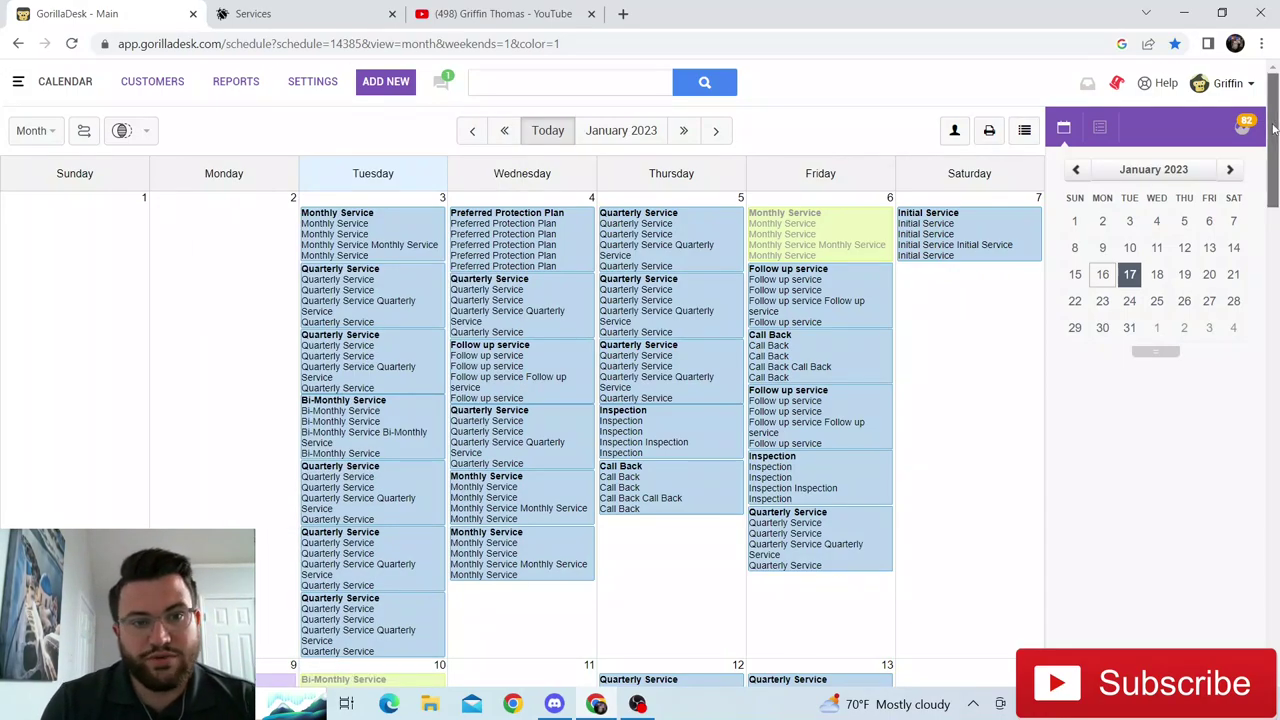
scroll(1274, 127, down, 1)
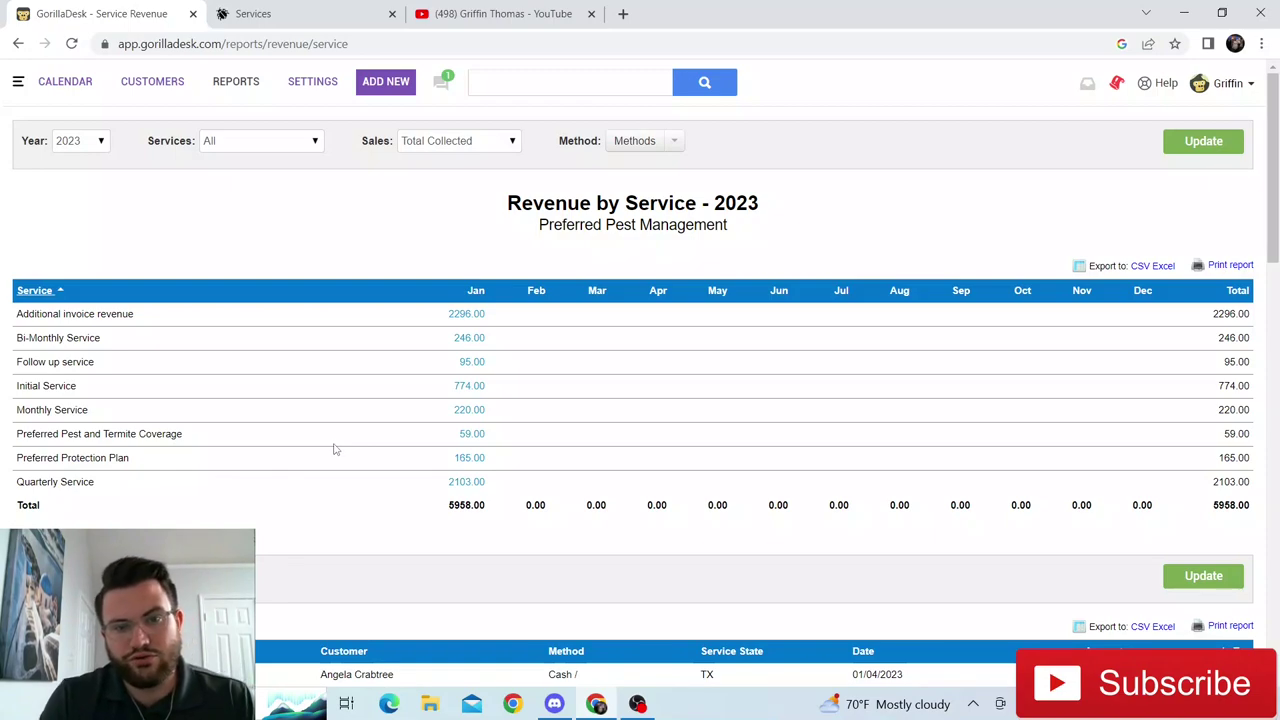
Update the Revenue by Service report to the year 2022 and examine each service's monthly and total revenue.
click(90, 140)
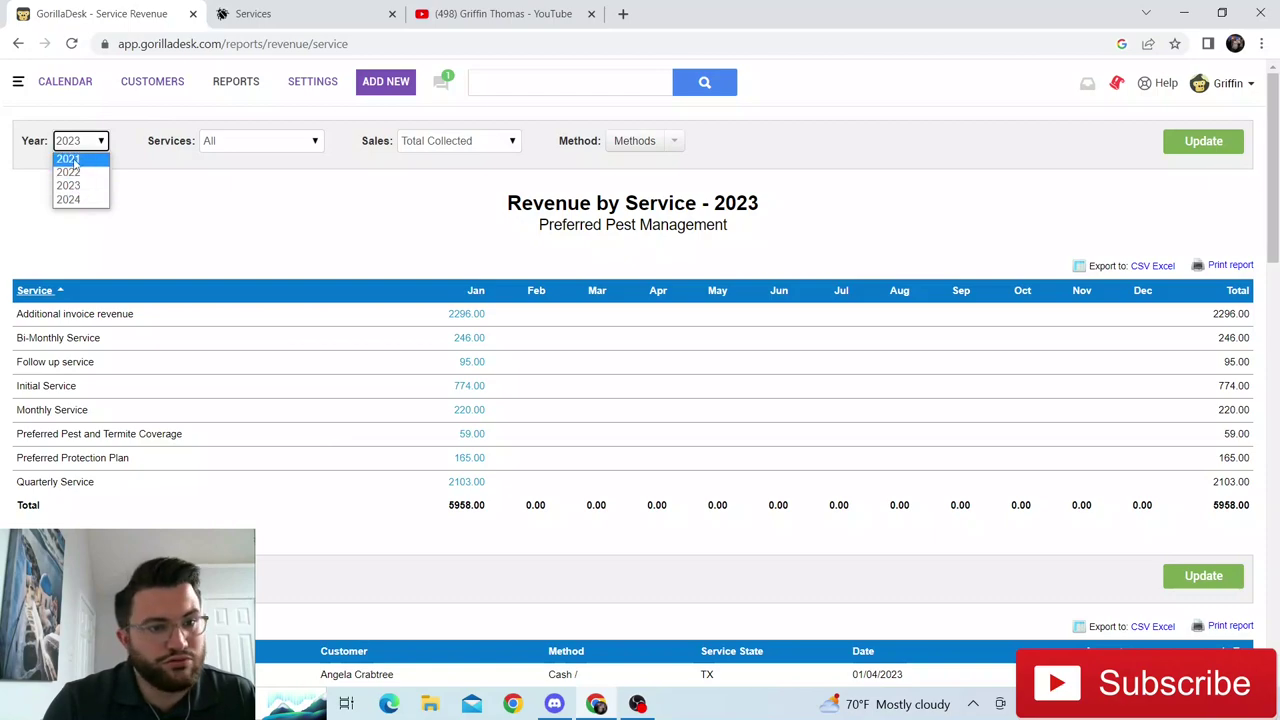
click(70, 172)
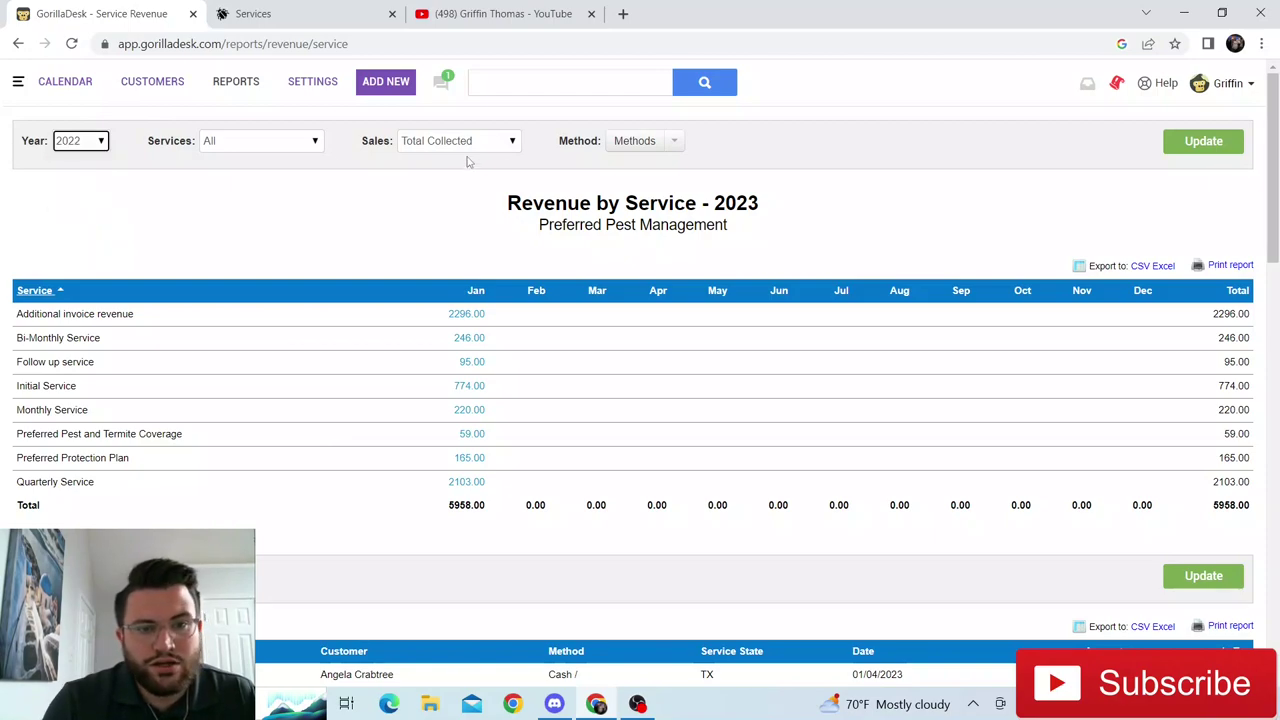
click(1185, 147)
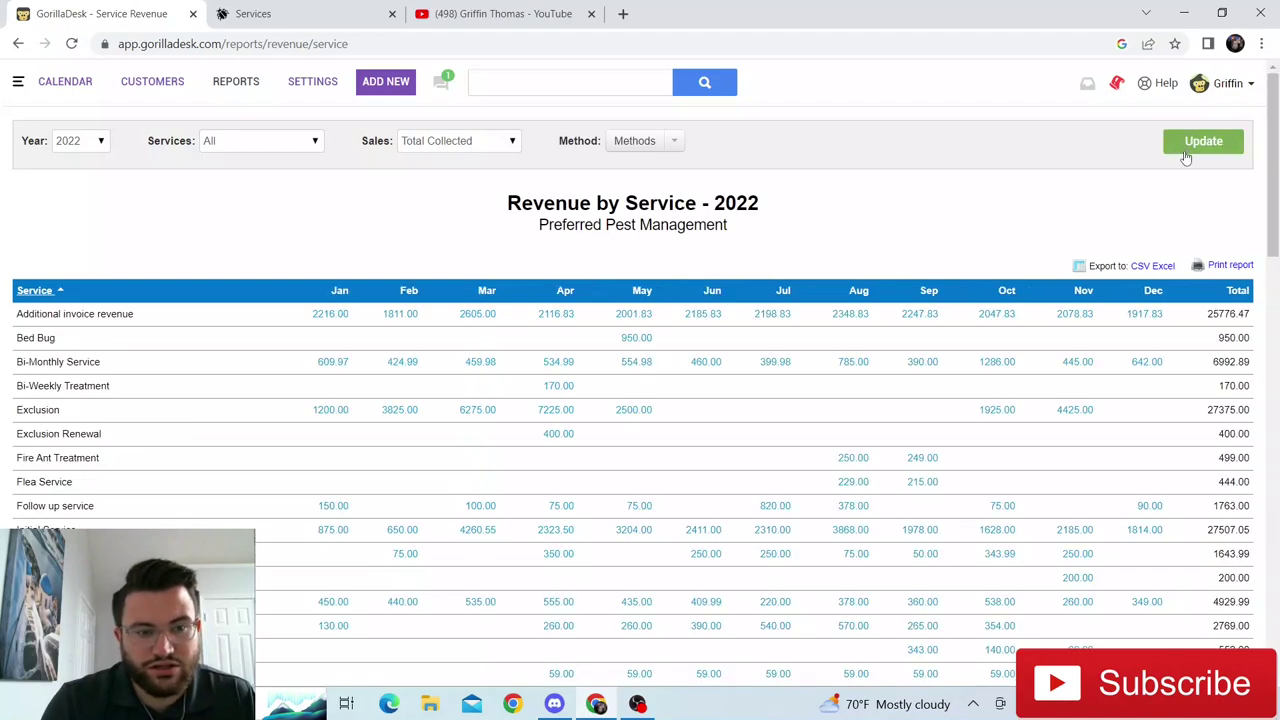
drag(1276, 215, 1272, 243)
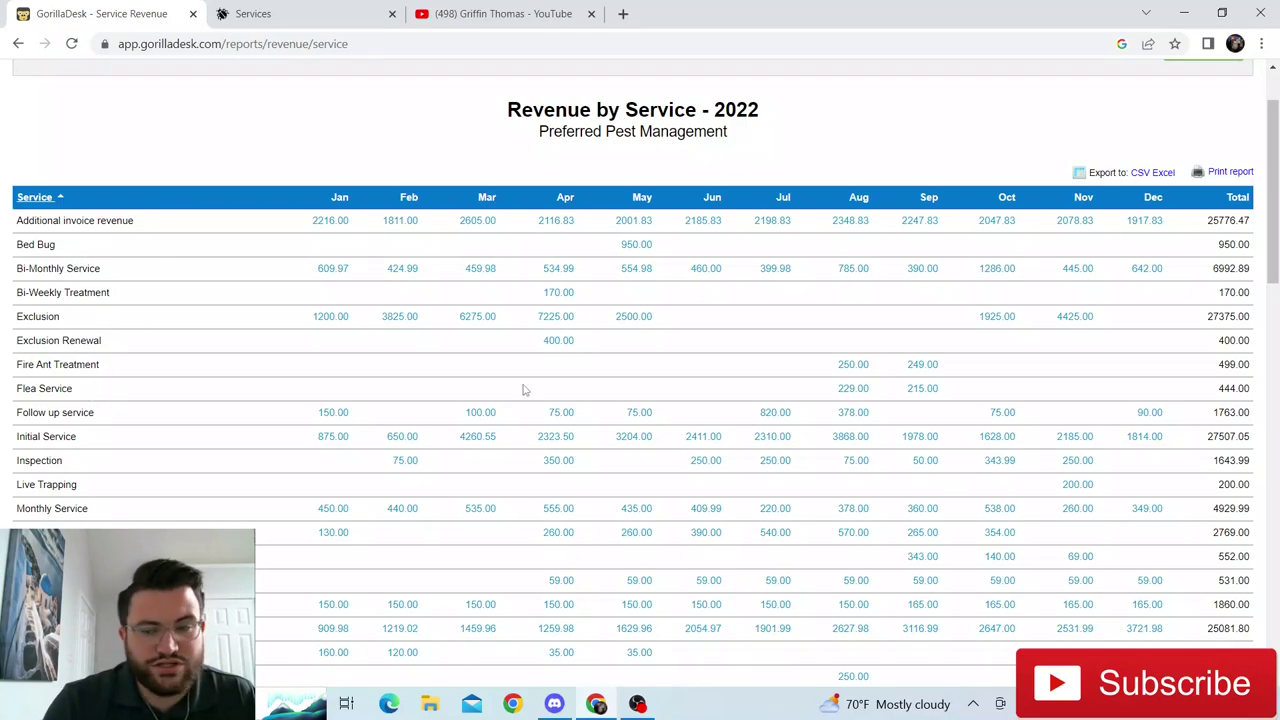
drag(1276, 135, 1272, 175)
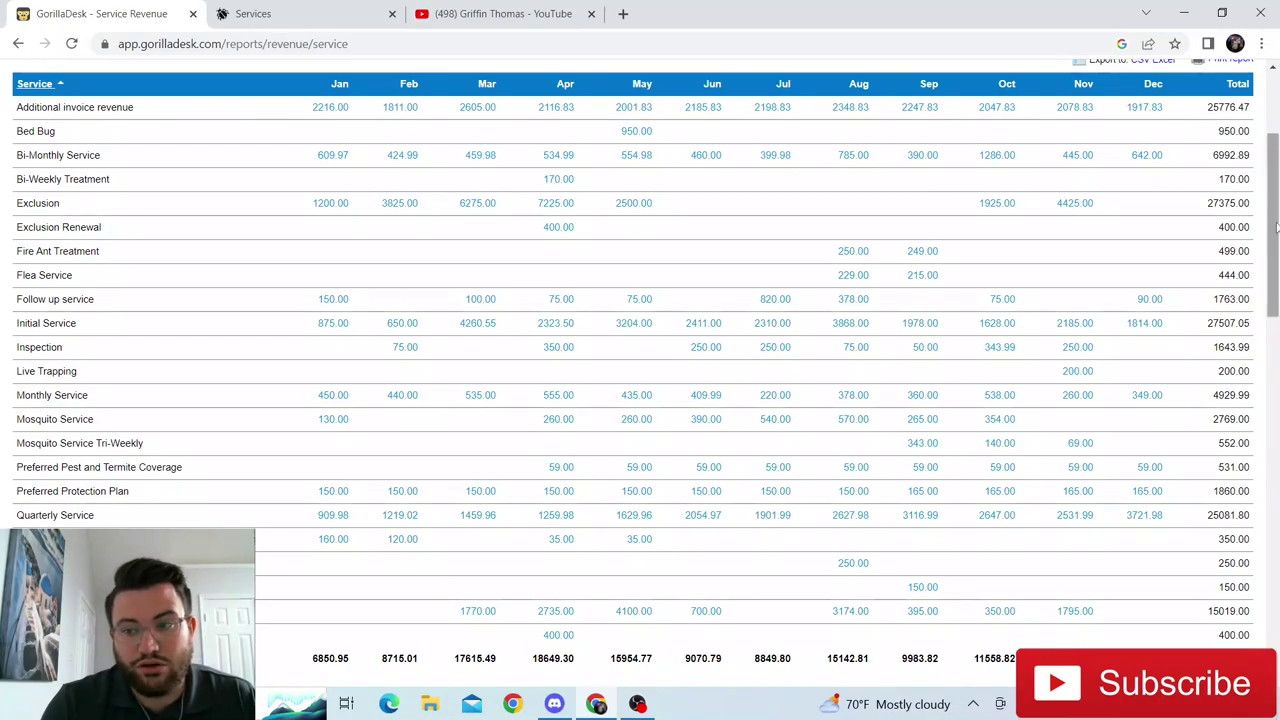
drag(1273, 228, 1276, 167)
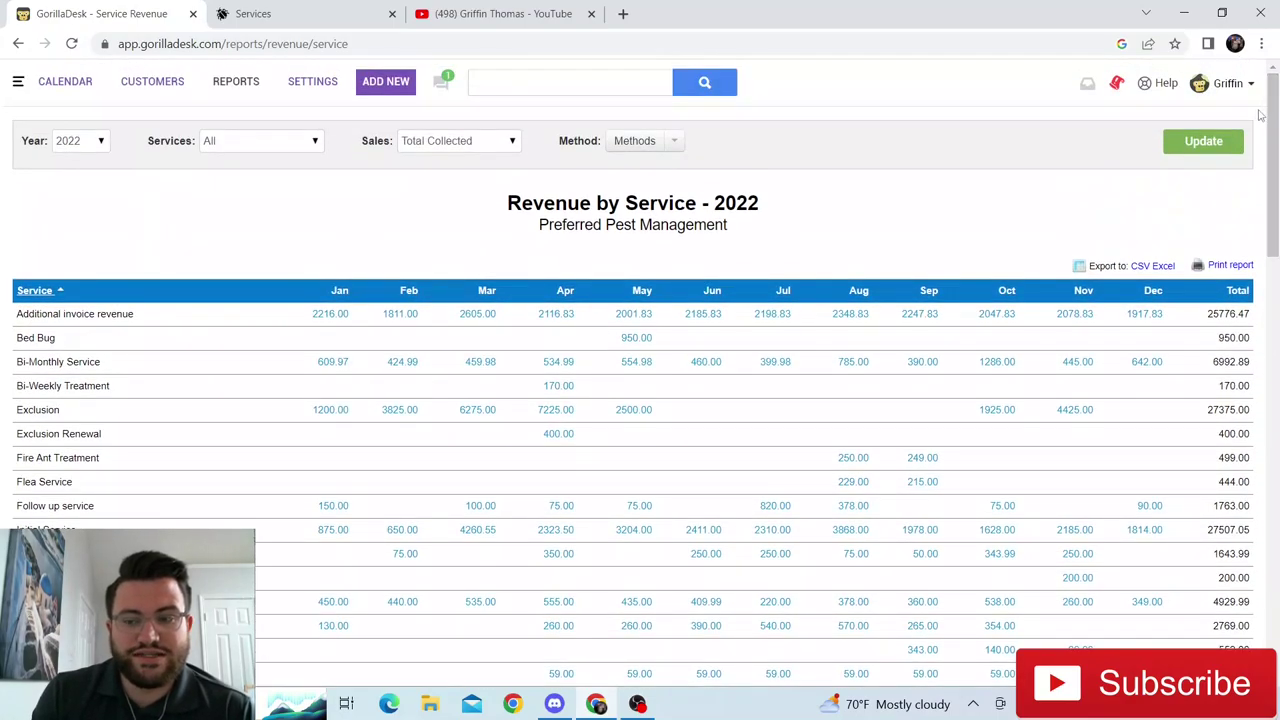
Update the Revenue by Service report to the year 2023.
click(72, 140)
click(76, 186)
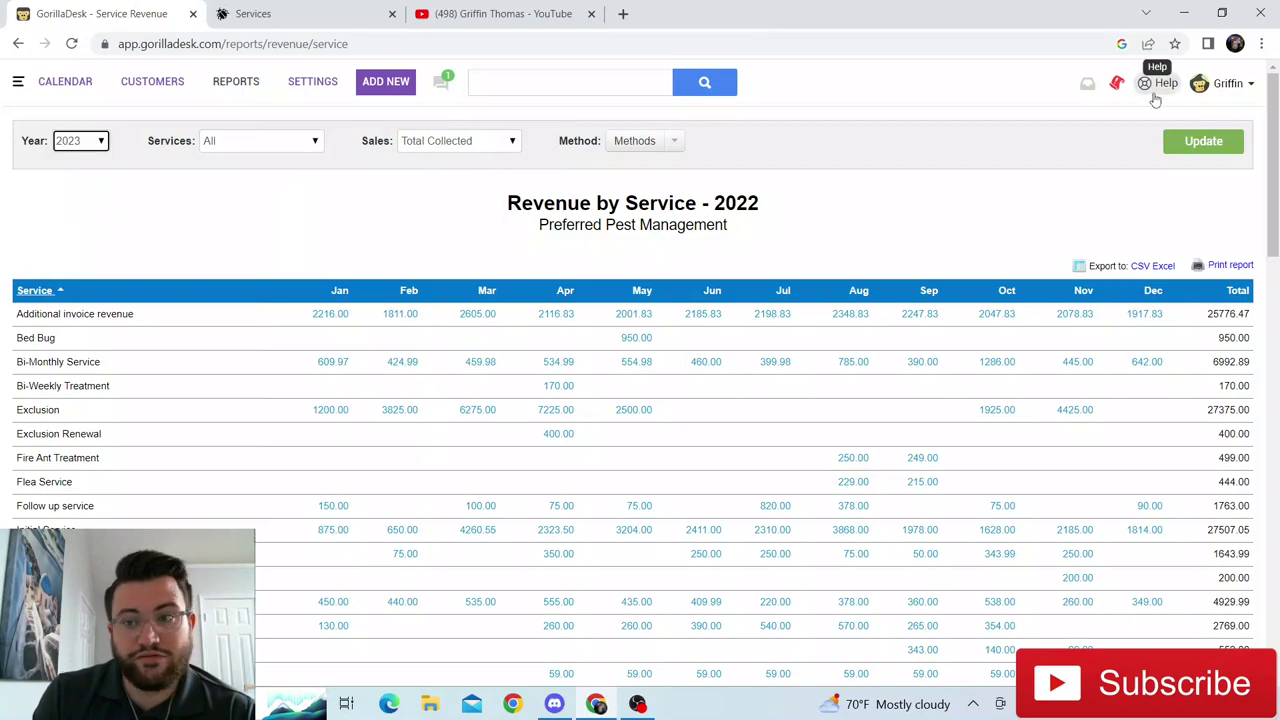
click(1190, 142)
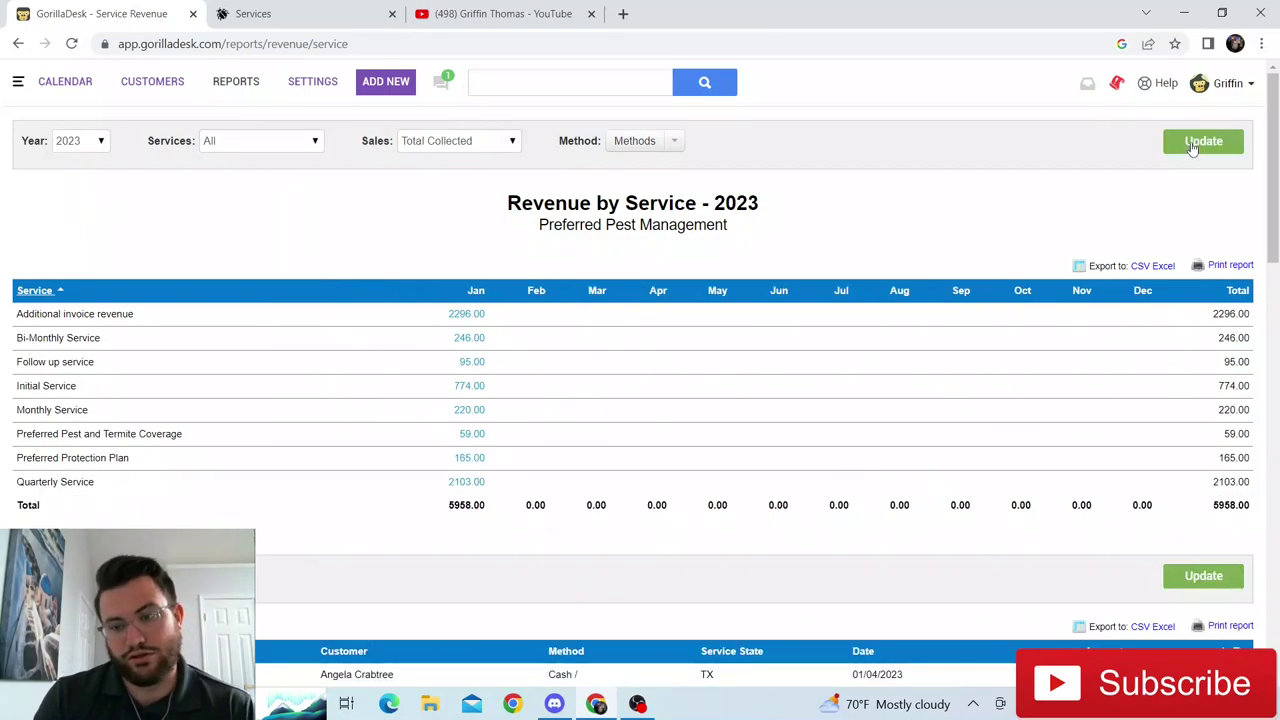
Open the Revenue by Source report and update it to the year 2022.
click(228, 84)
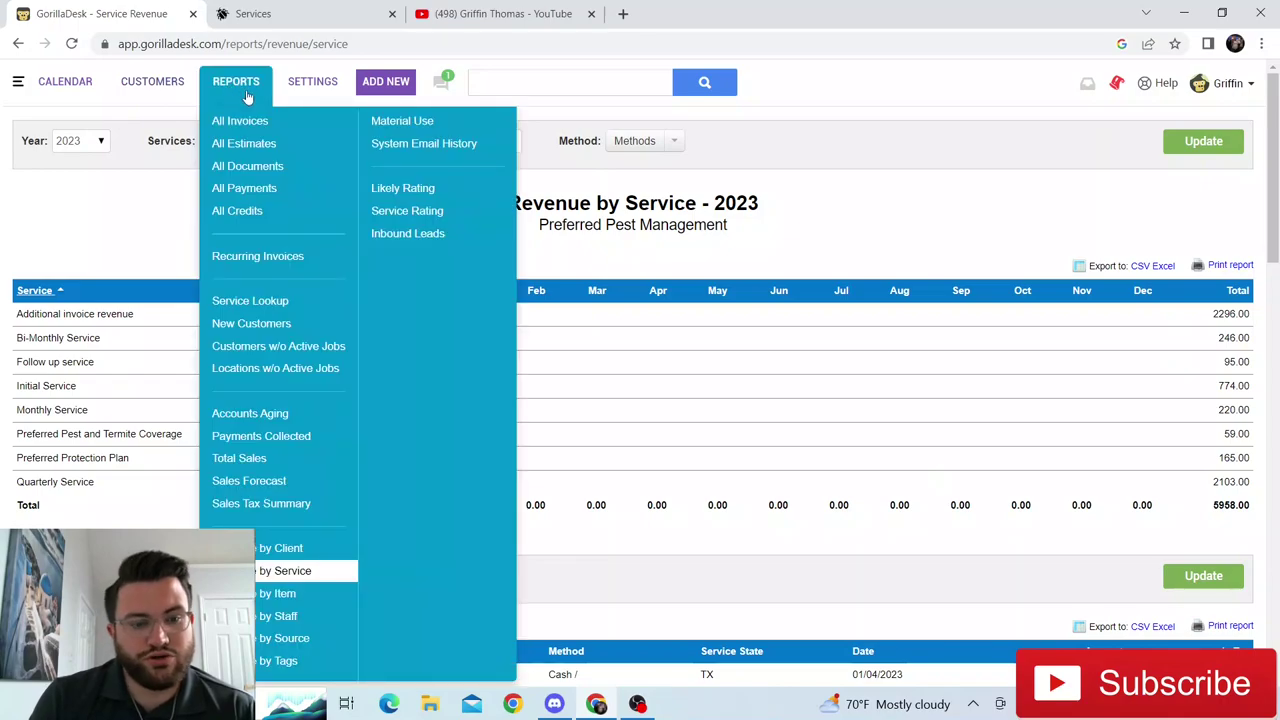
click(289, 638)
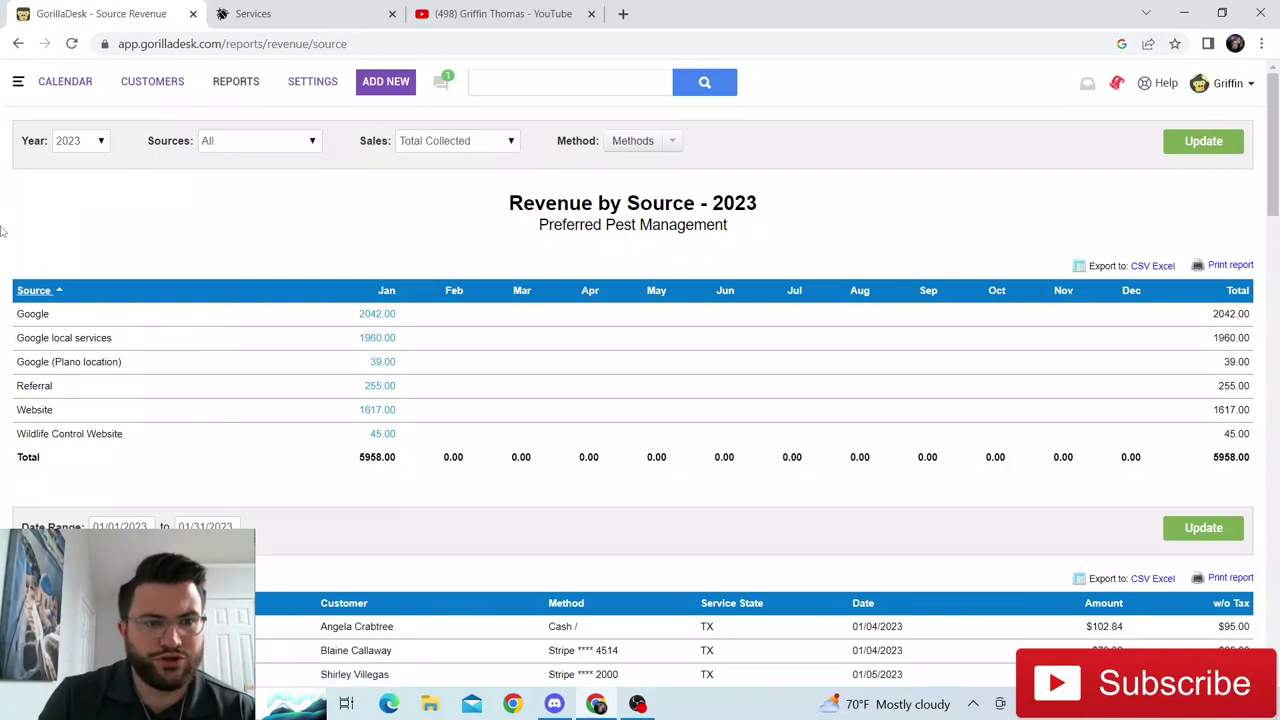
click(88, 146)
click(84, 172)
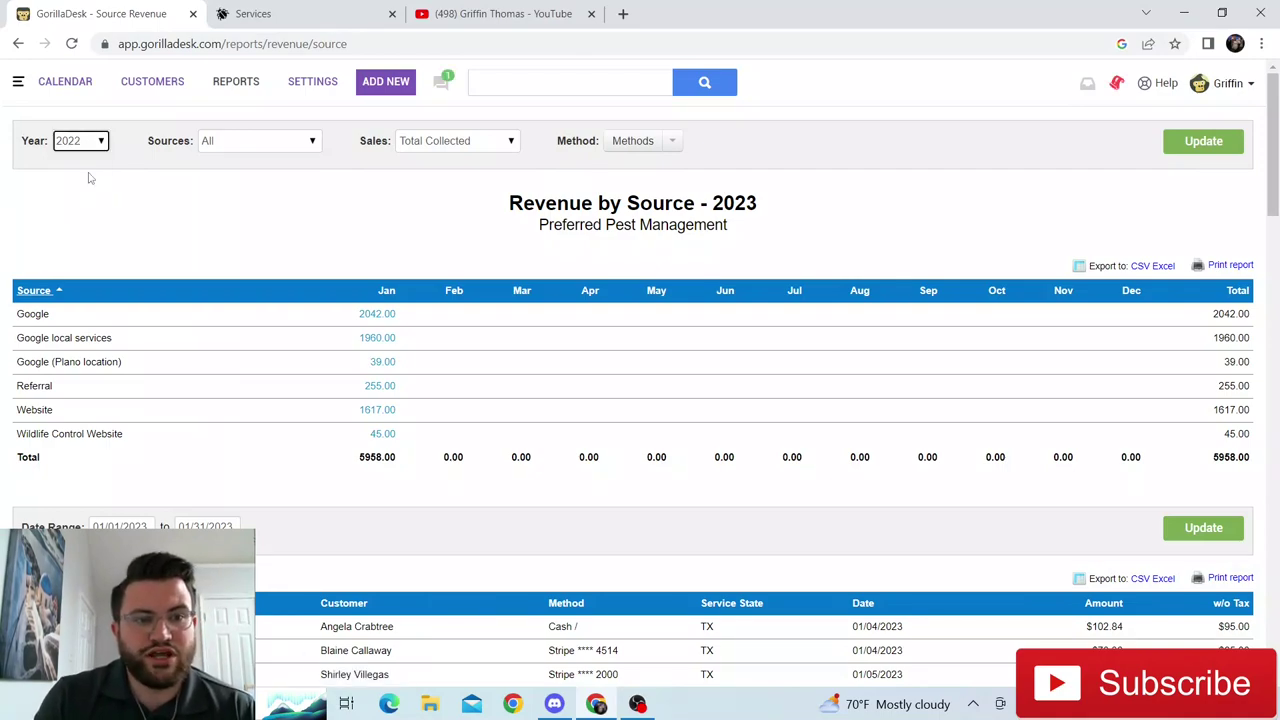
click(1209, 142)
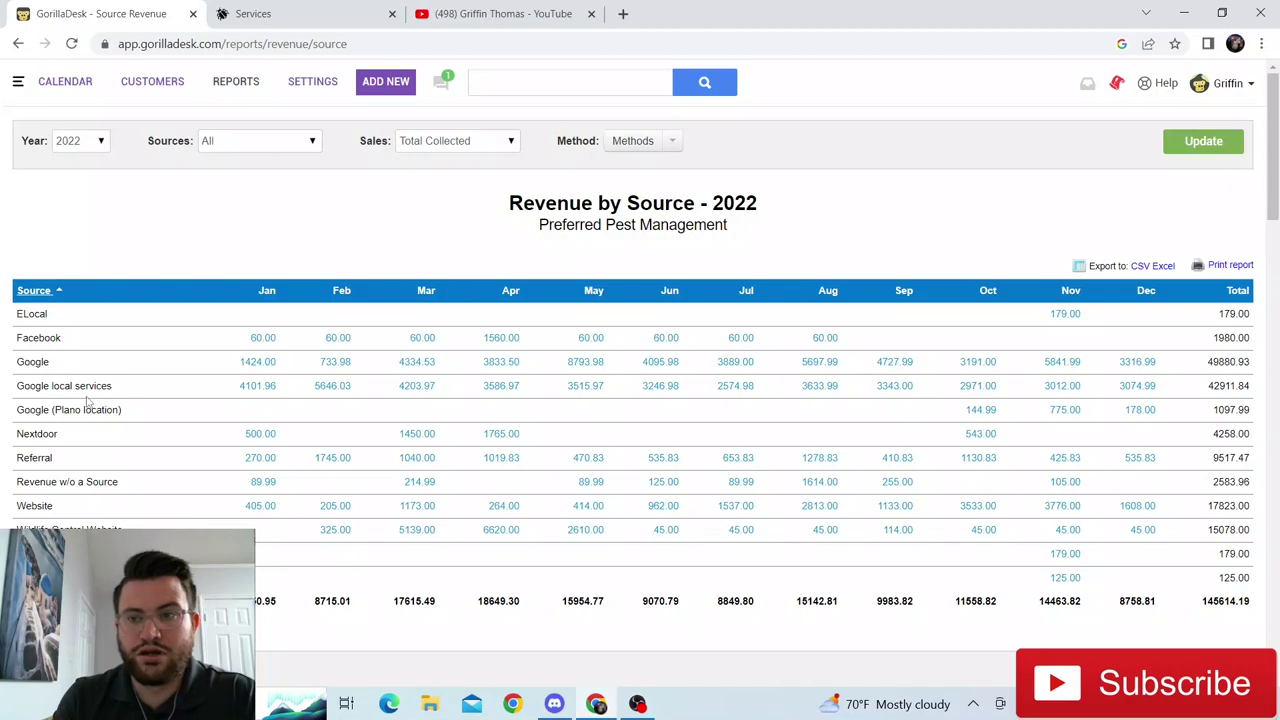
Open a new customer form, view its lead source options, and close the form without saving.
click(385, 81)
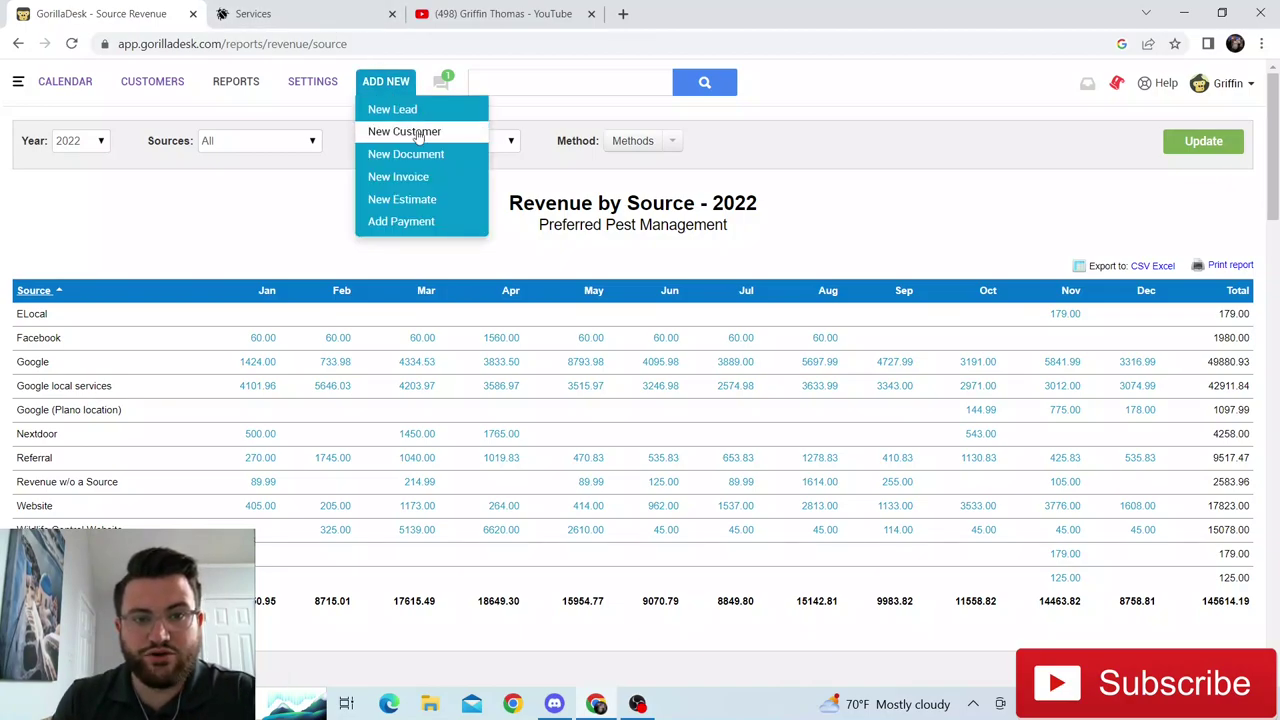
click(410, 132)
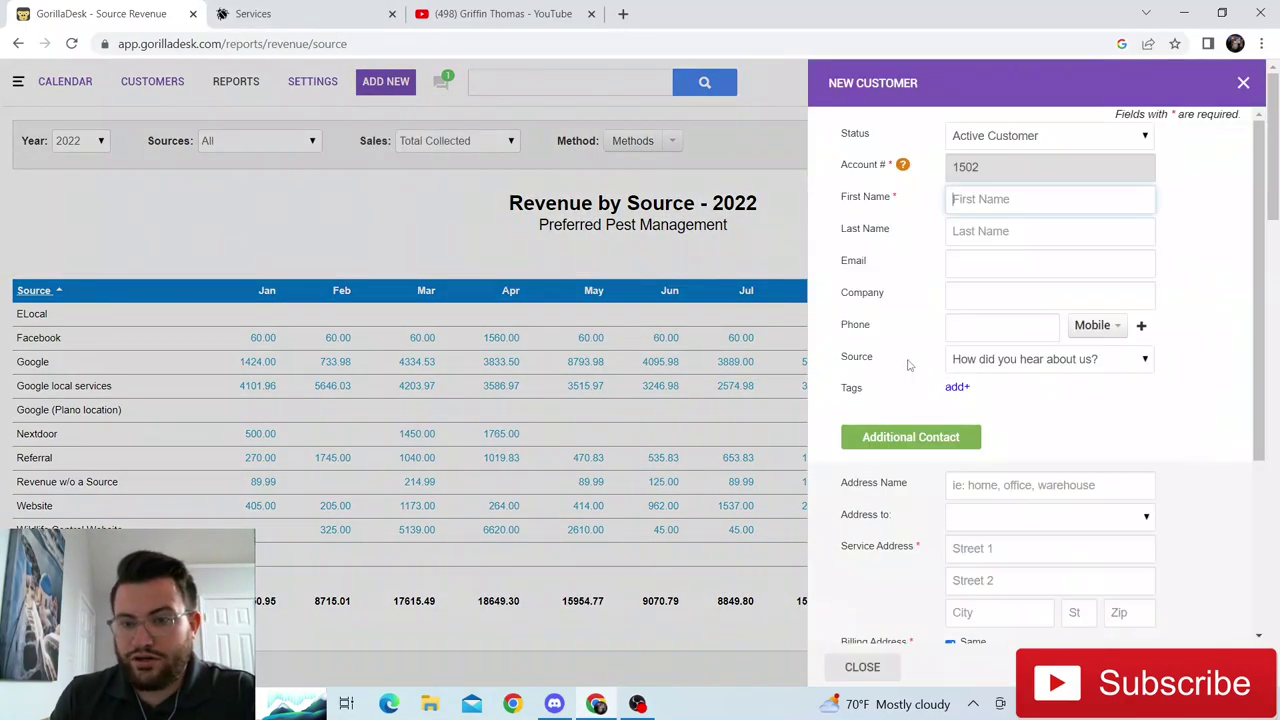
click(1025, 366)
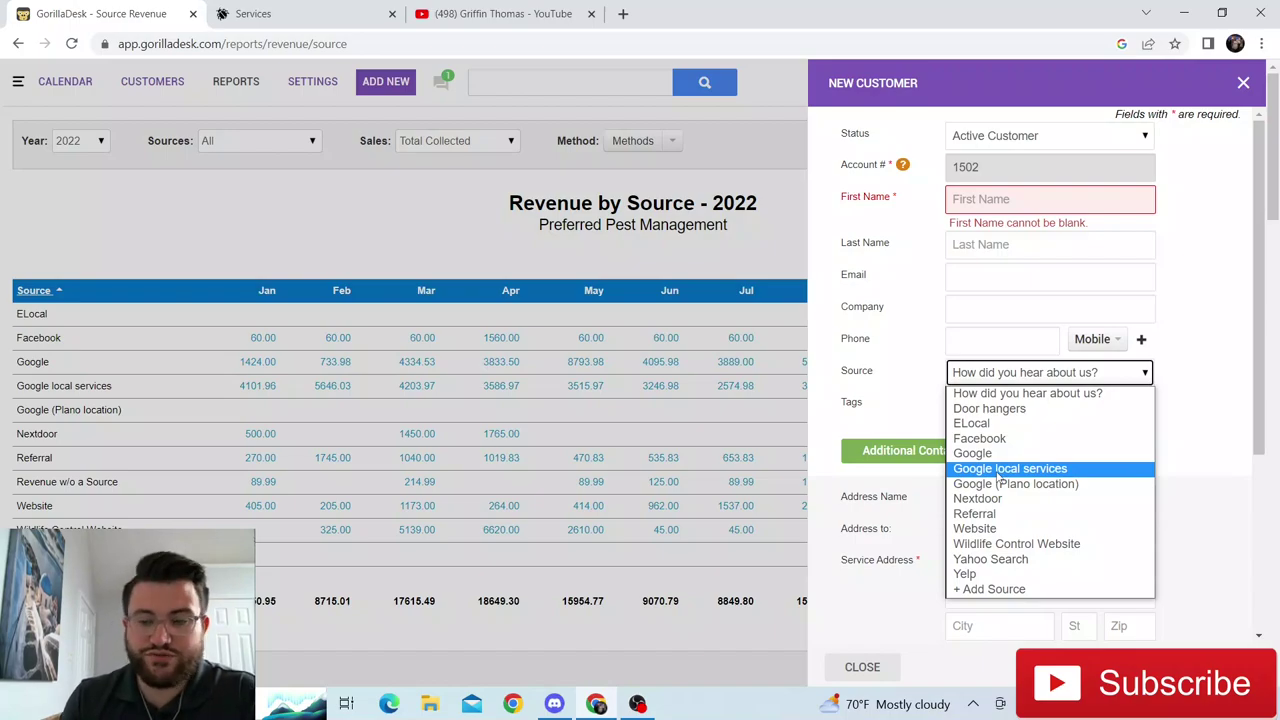
click(1217, 430)
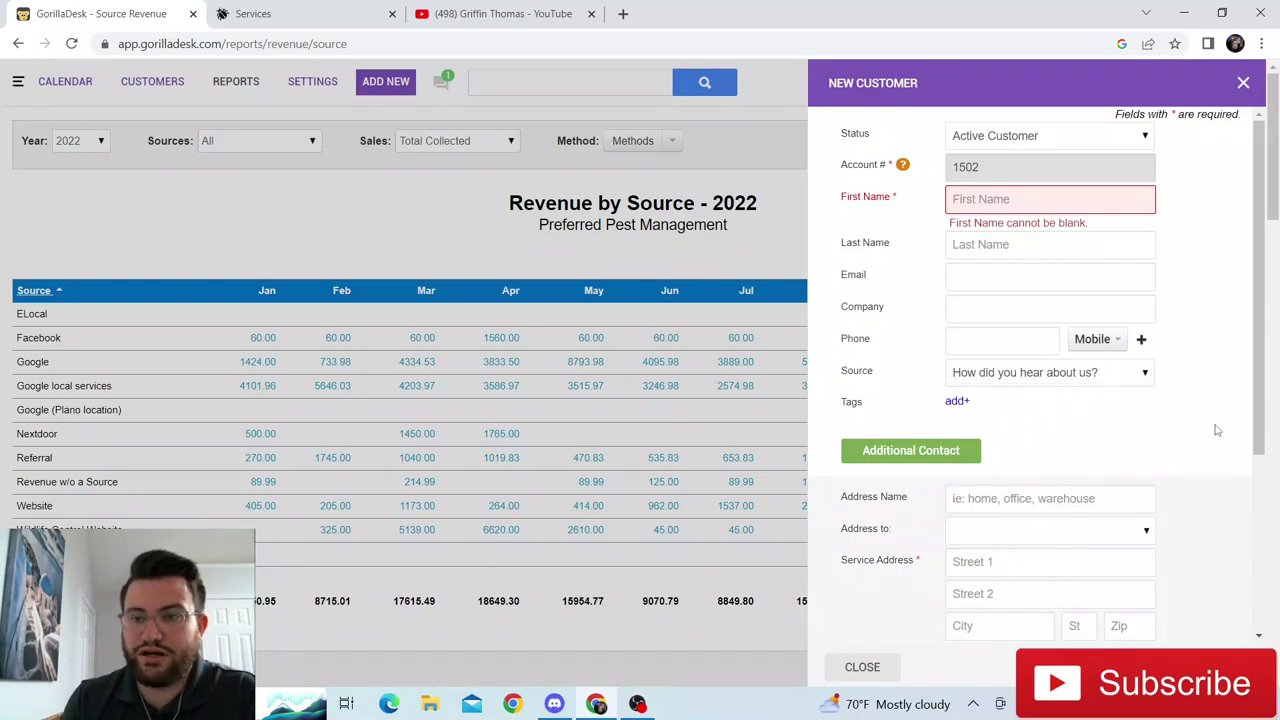
click(1243, 83)
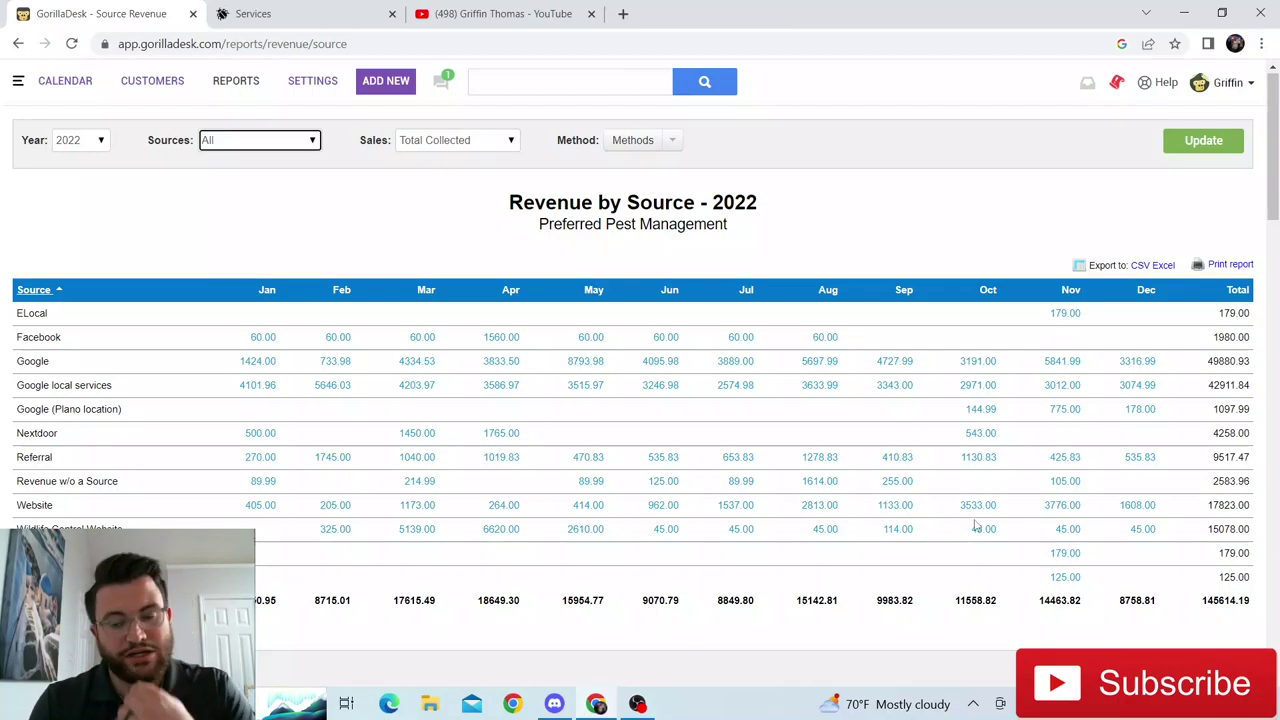
Open the Revenue by Service report from the Revenue by Source report.
click(235, 80)
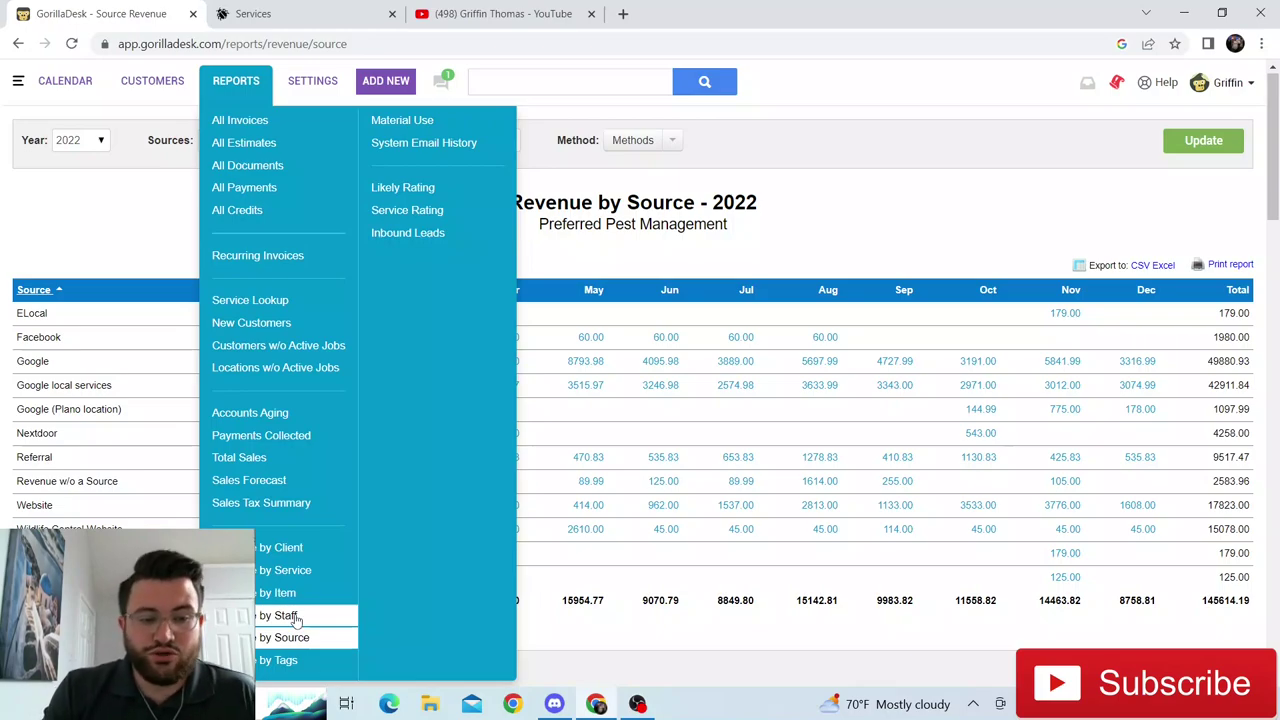
click(285, 570)
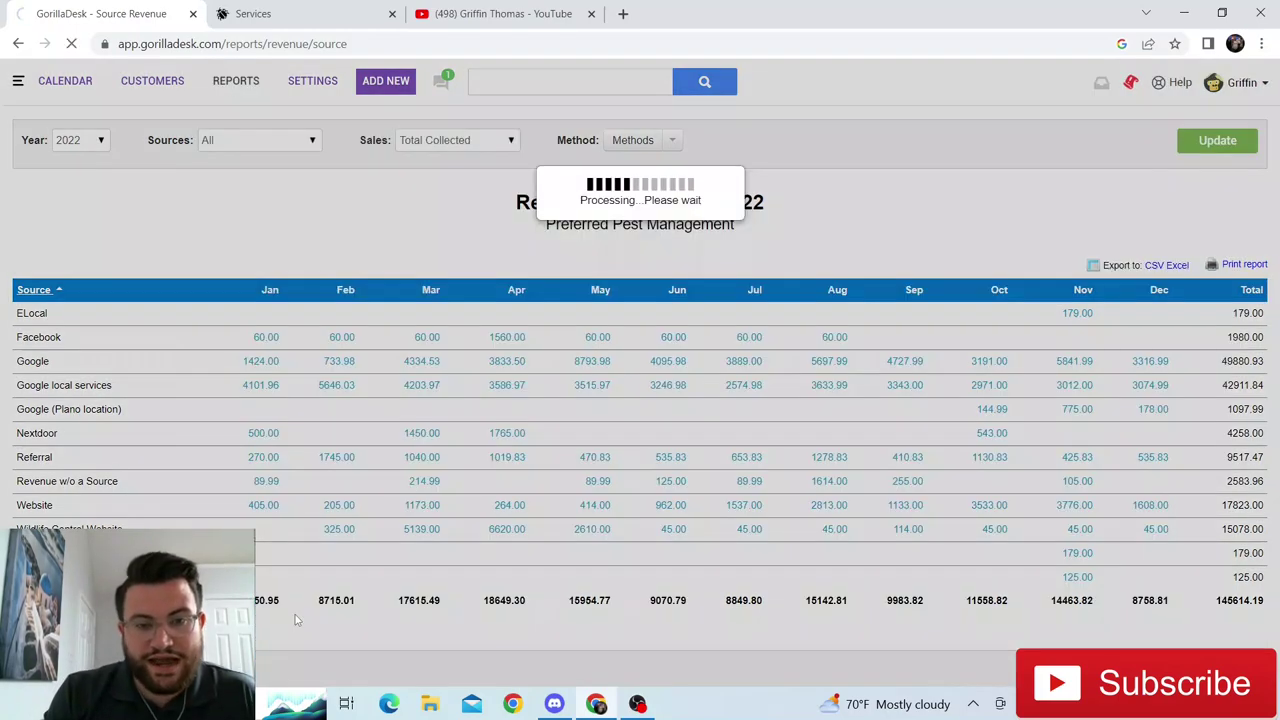
Open the Total Sales report and inspect the January 2023 collected and outstanding sales in the chart.
mouse_move(252, 92)
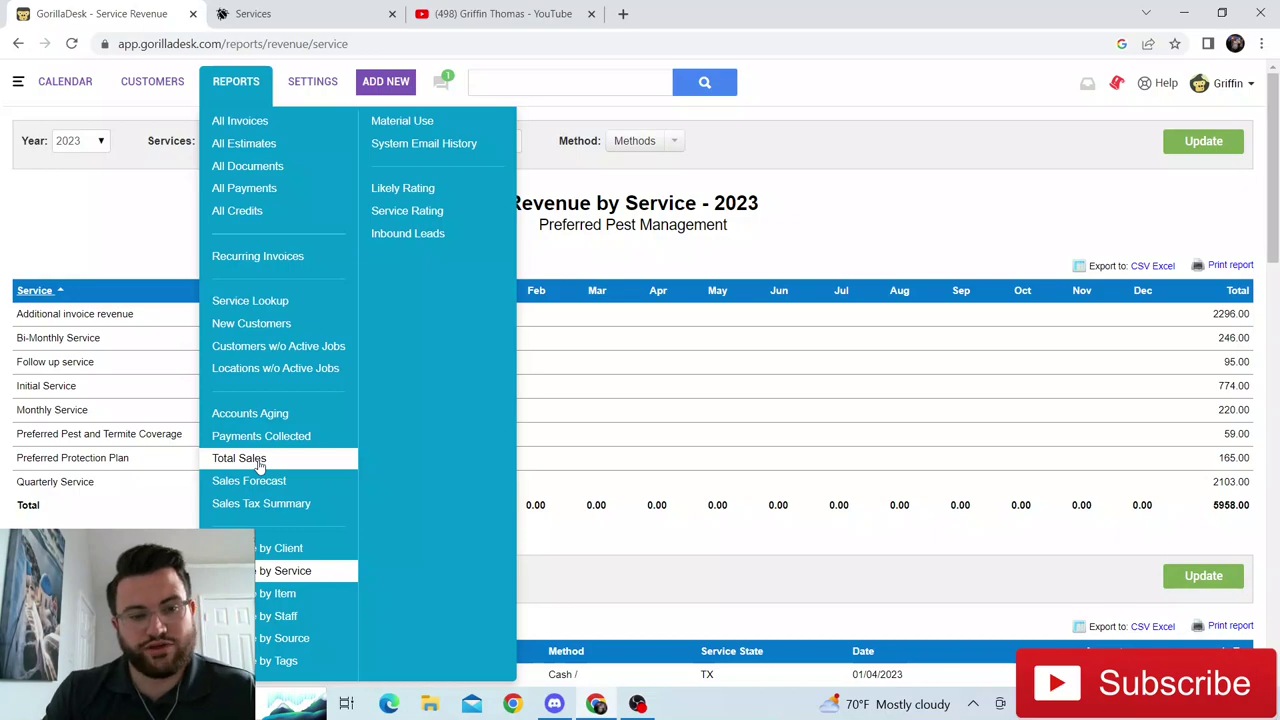
click(259, 459)
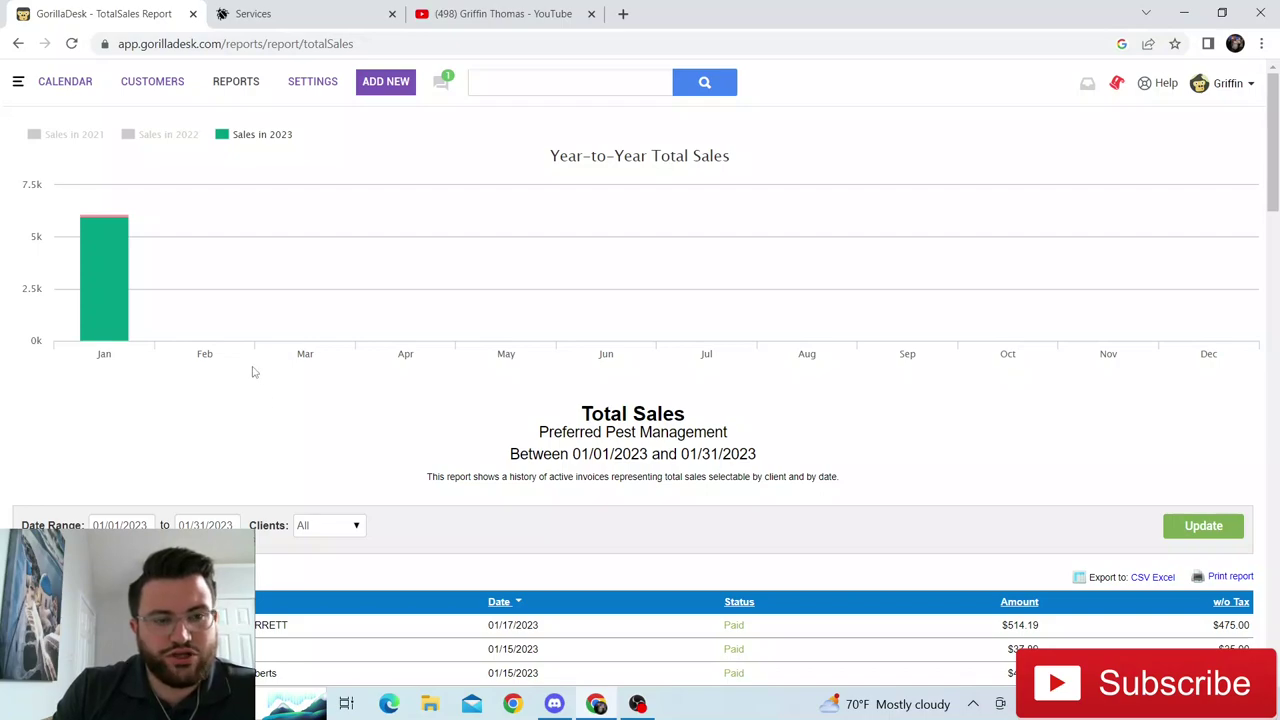
mouse_move(108, 252)
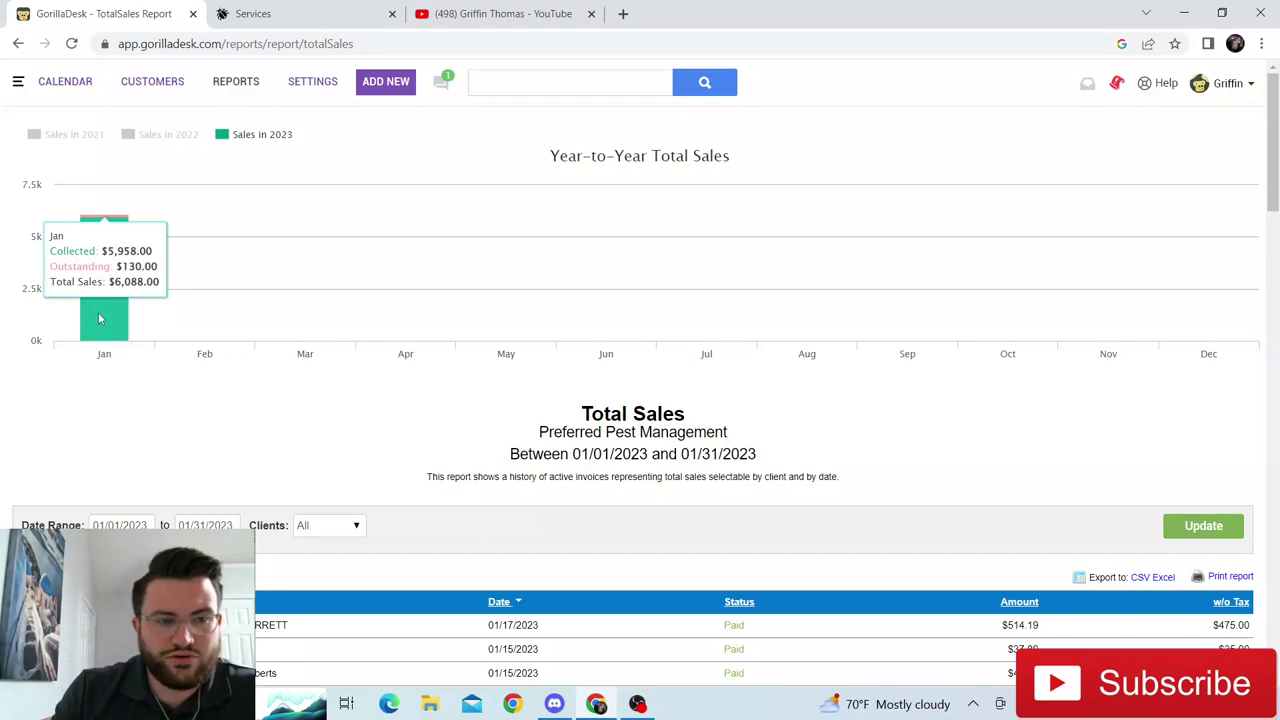
Leave the Total Sales report and return to the monthly calendar.
right_click(78, 90)
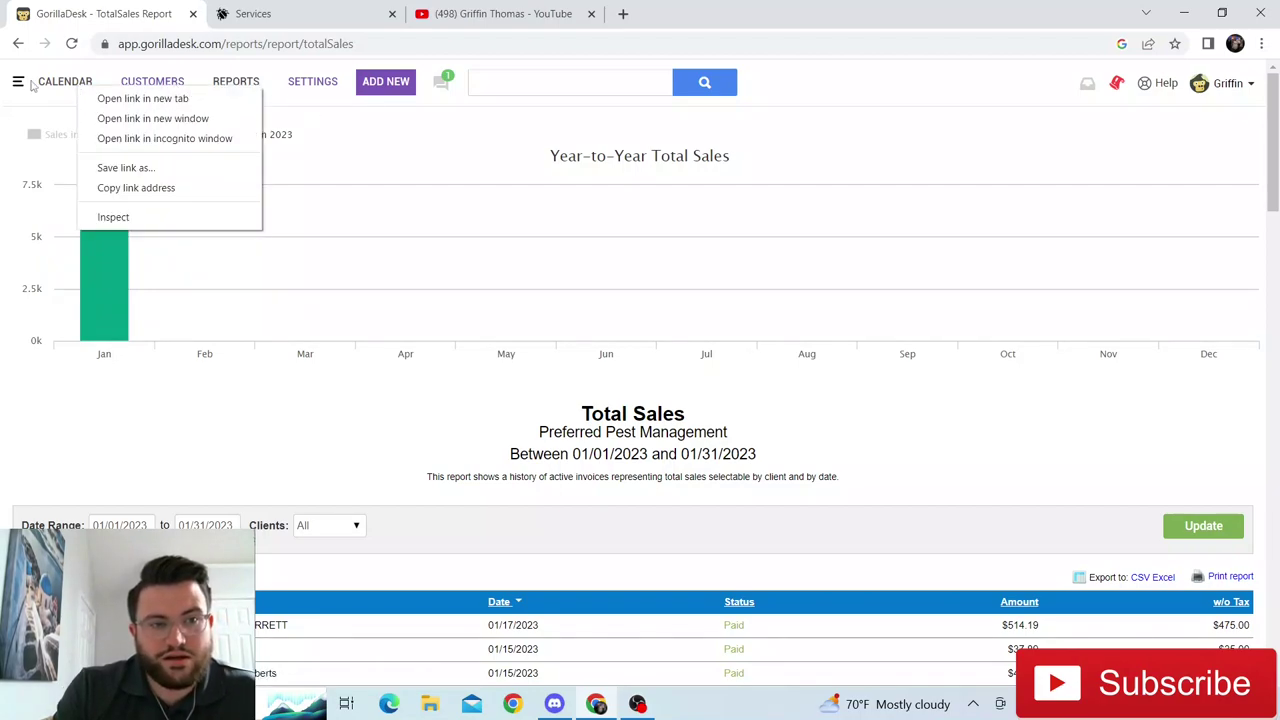
click(52, 88)
click(52, 88)
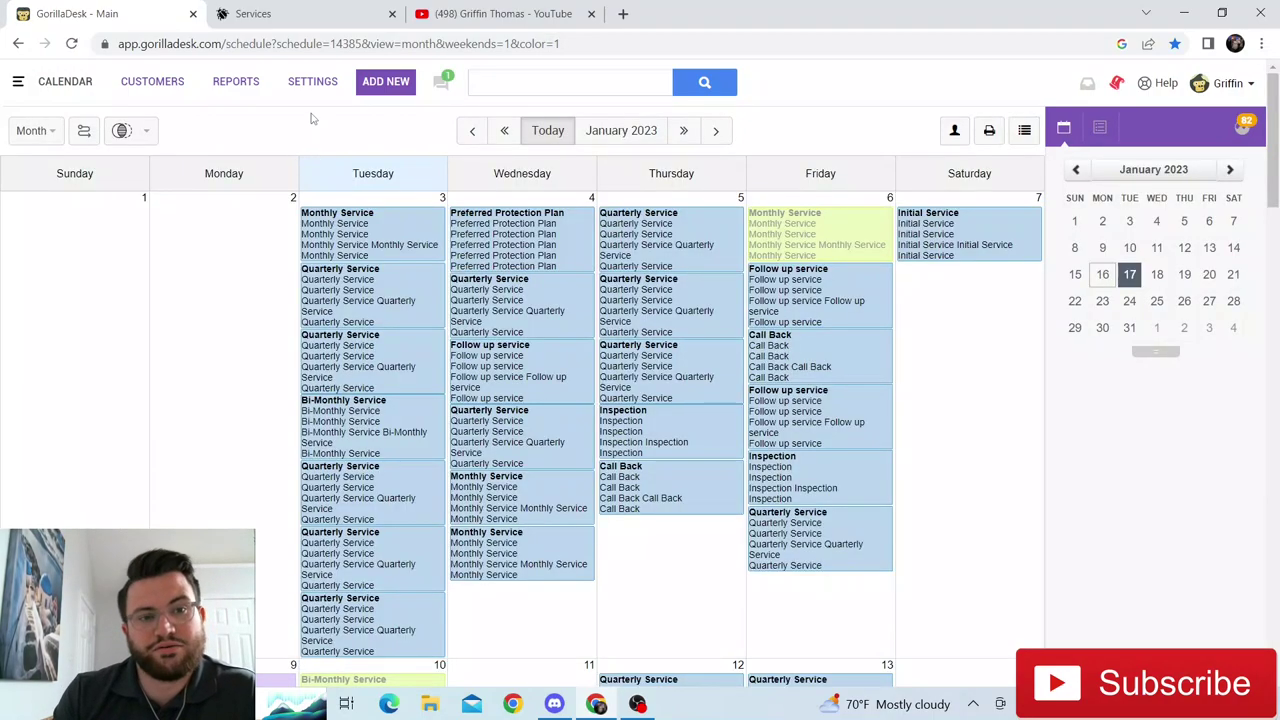
click(236, 82)
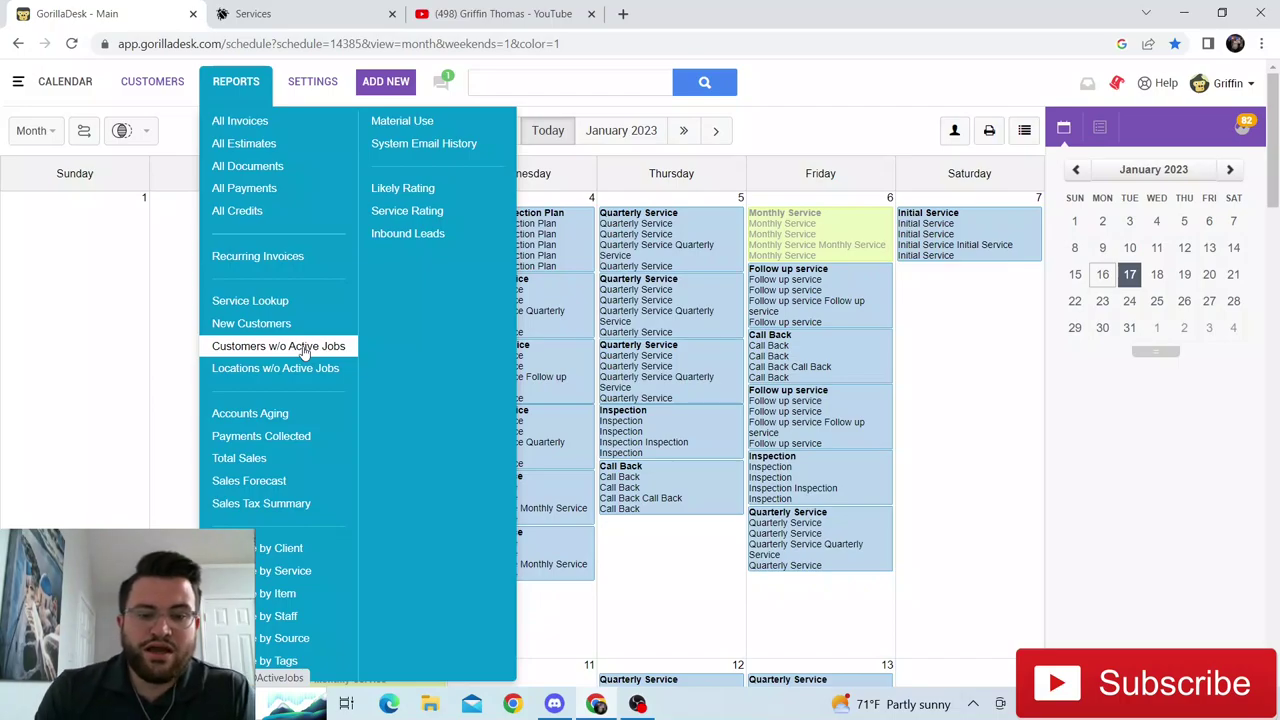
click(638, 704)
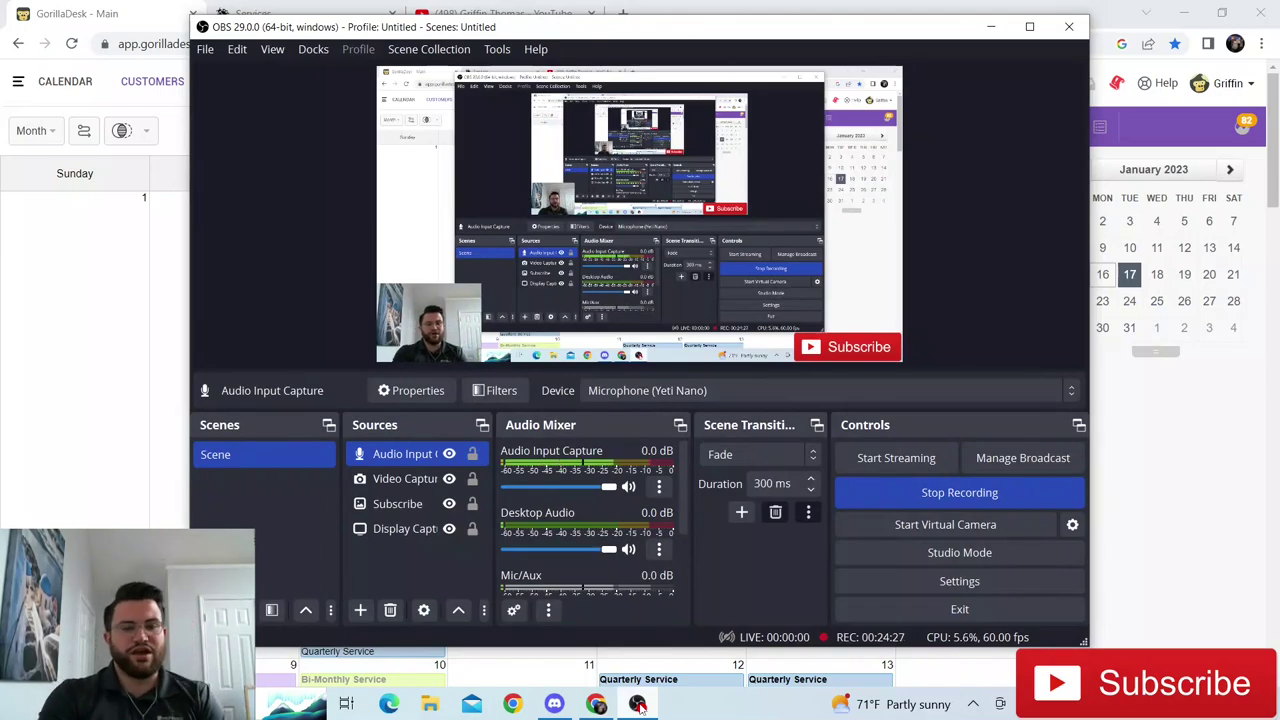
click(638, 704)
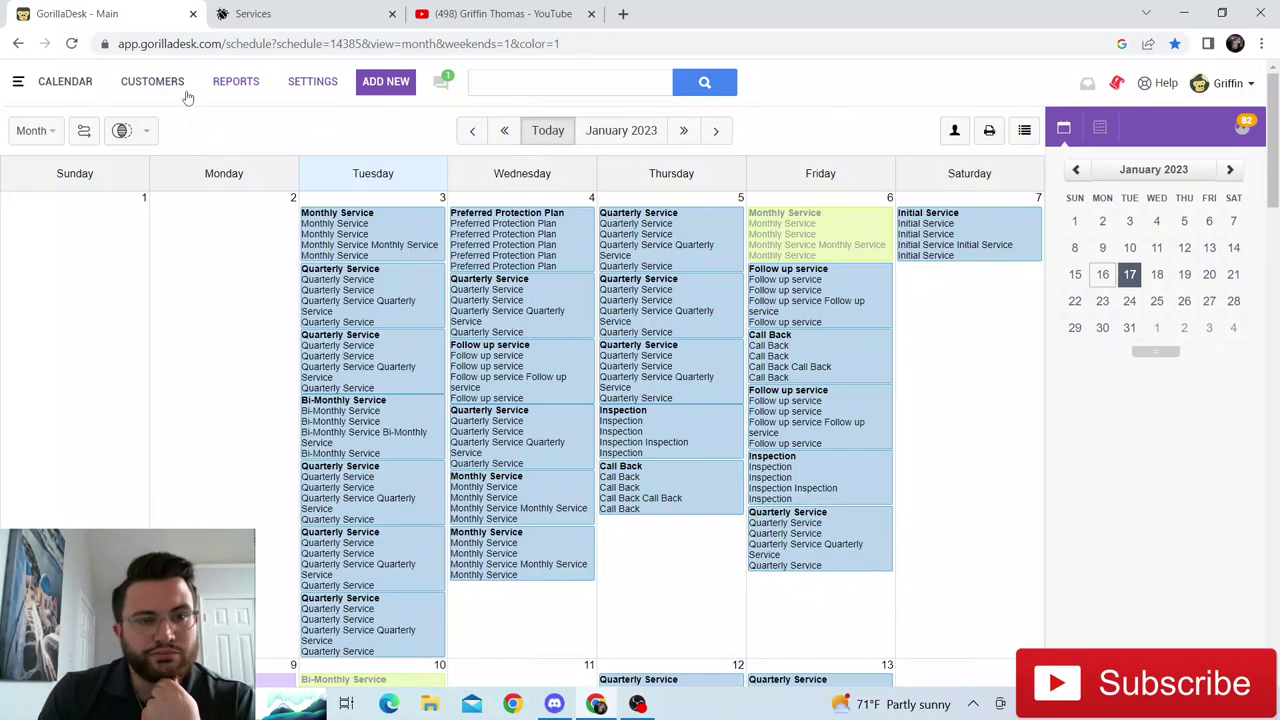
Open the Material Use report for the pest control business.
mouse_move(215, 98)
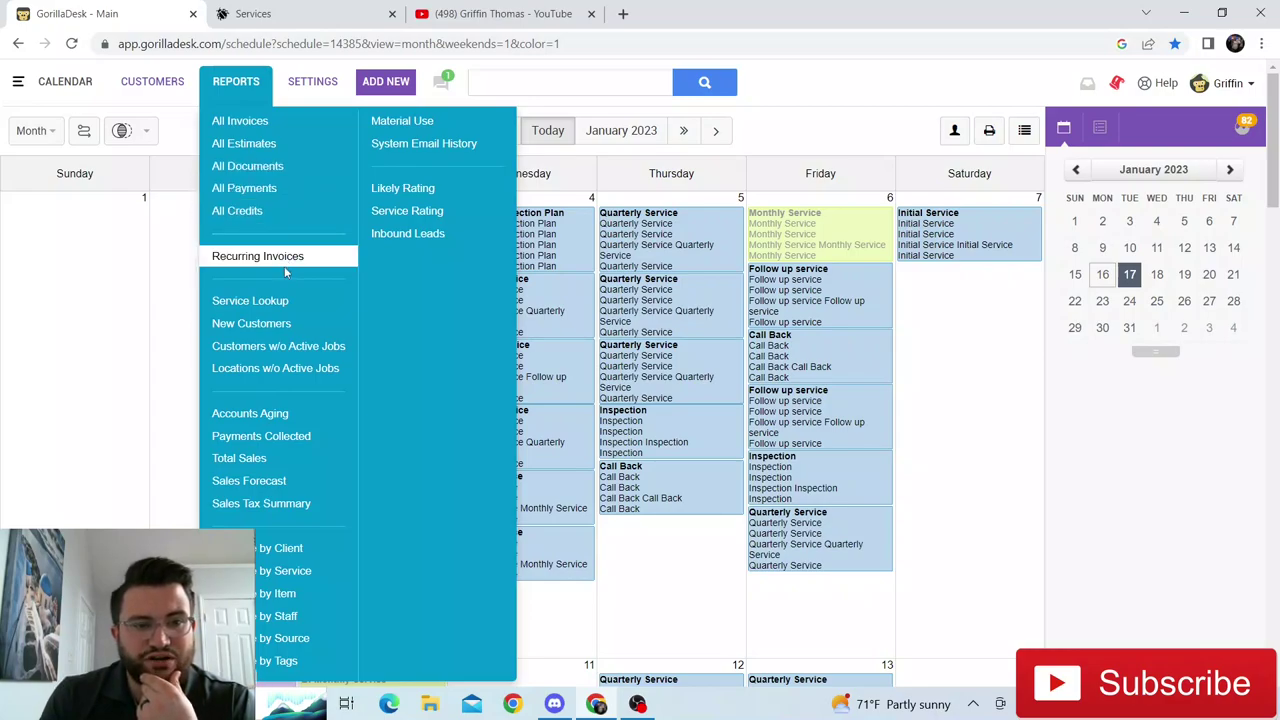
right_click(413, 131)
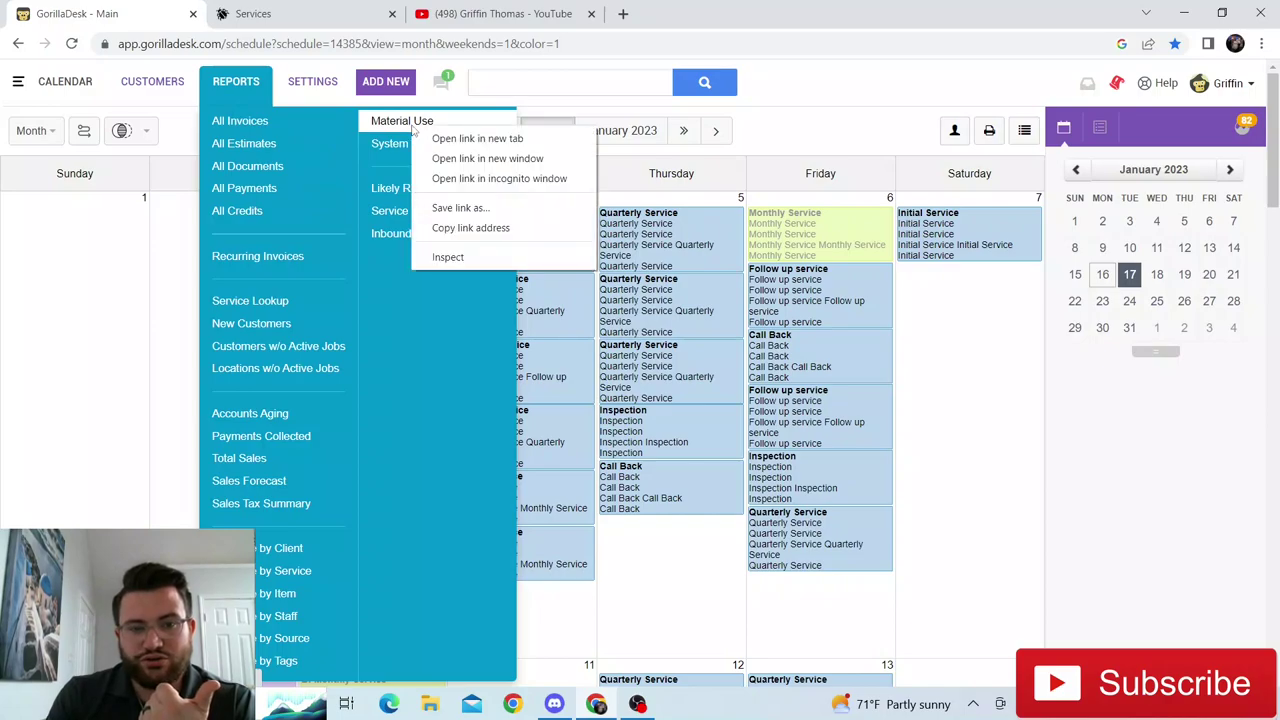
key(Escape)
click(413, 131)
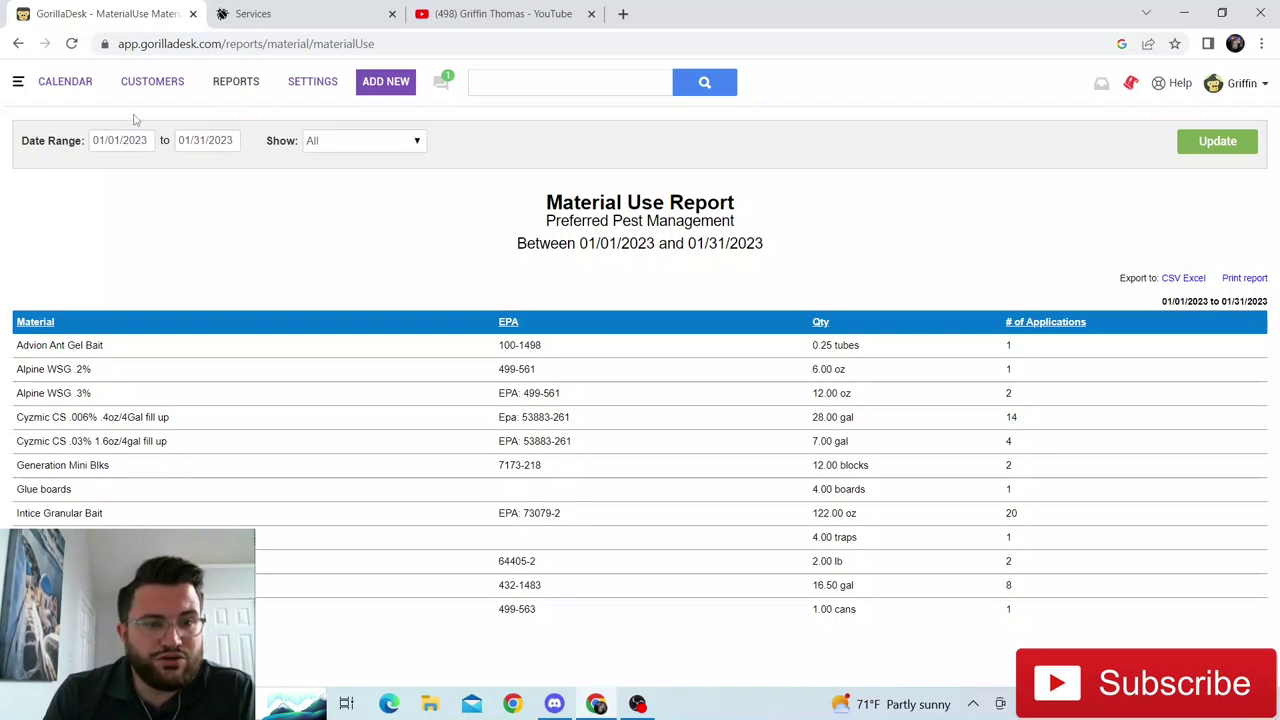
Open the Review Engine add-on settings from the Material Use report.
click(245, 80)
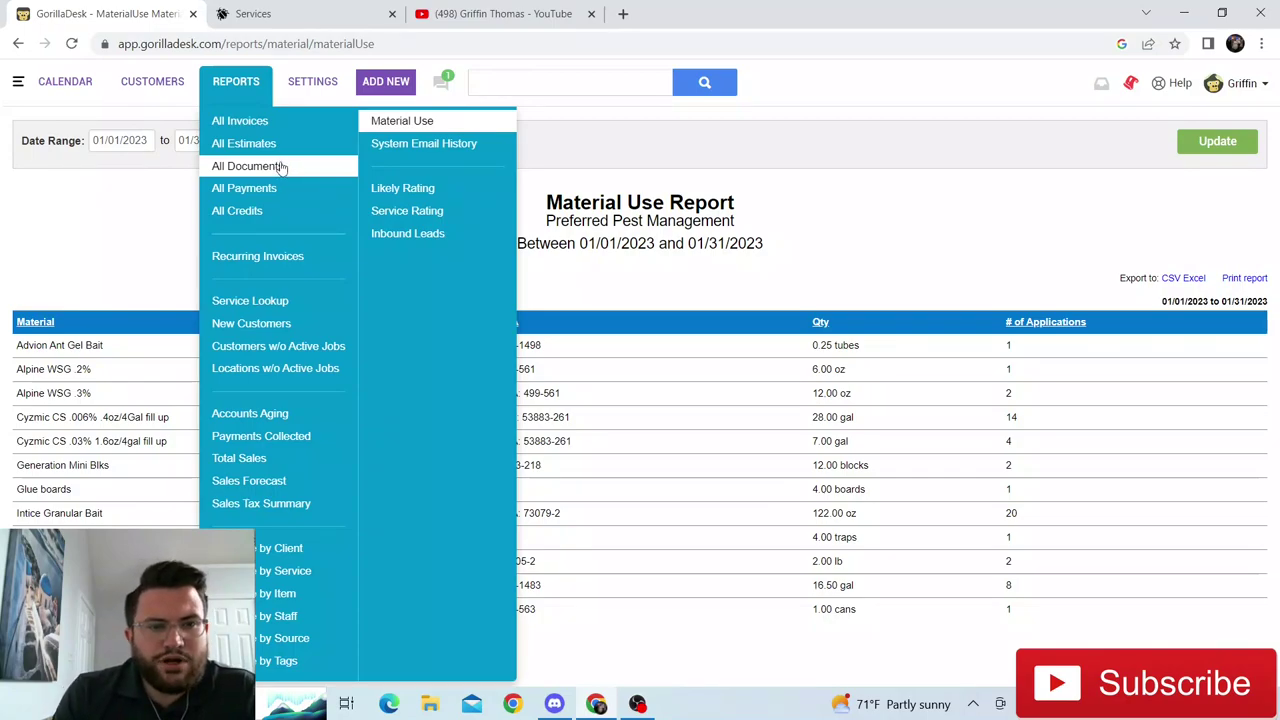
click(330, 81)
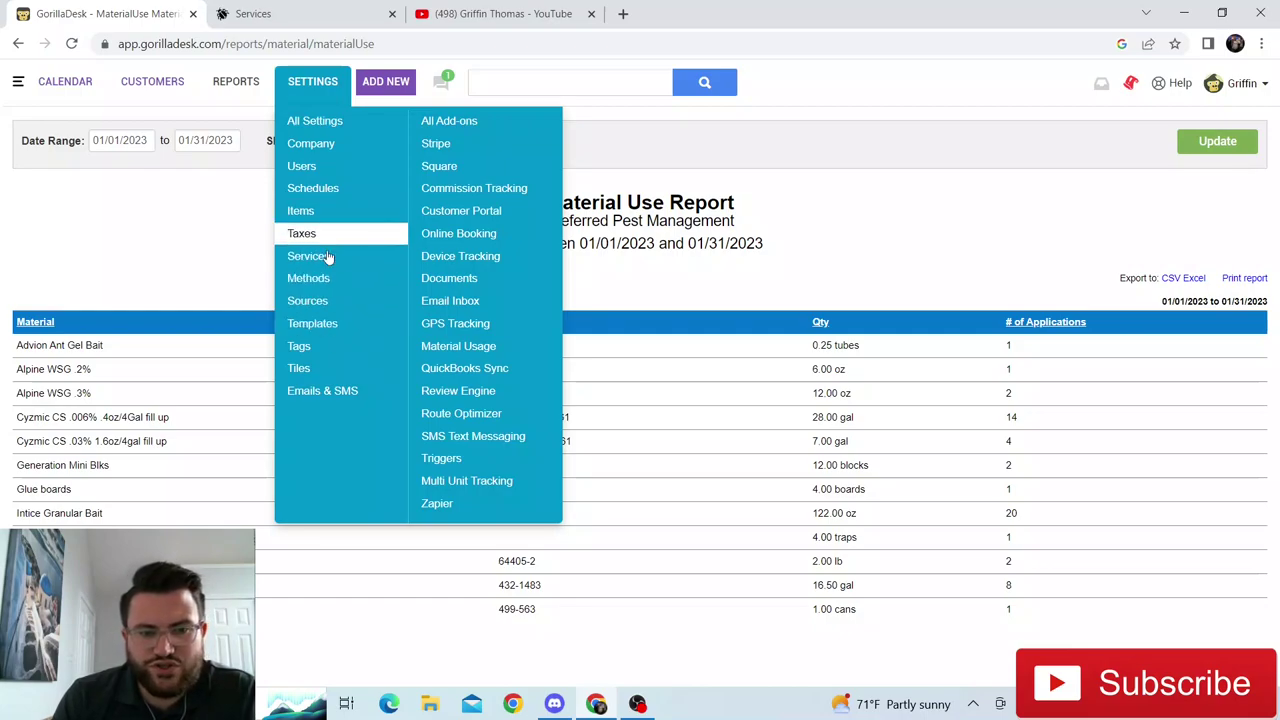
right_click(478, 393)
click(478, 393)
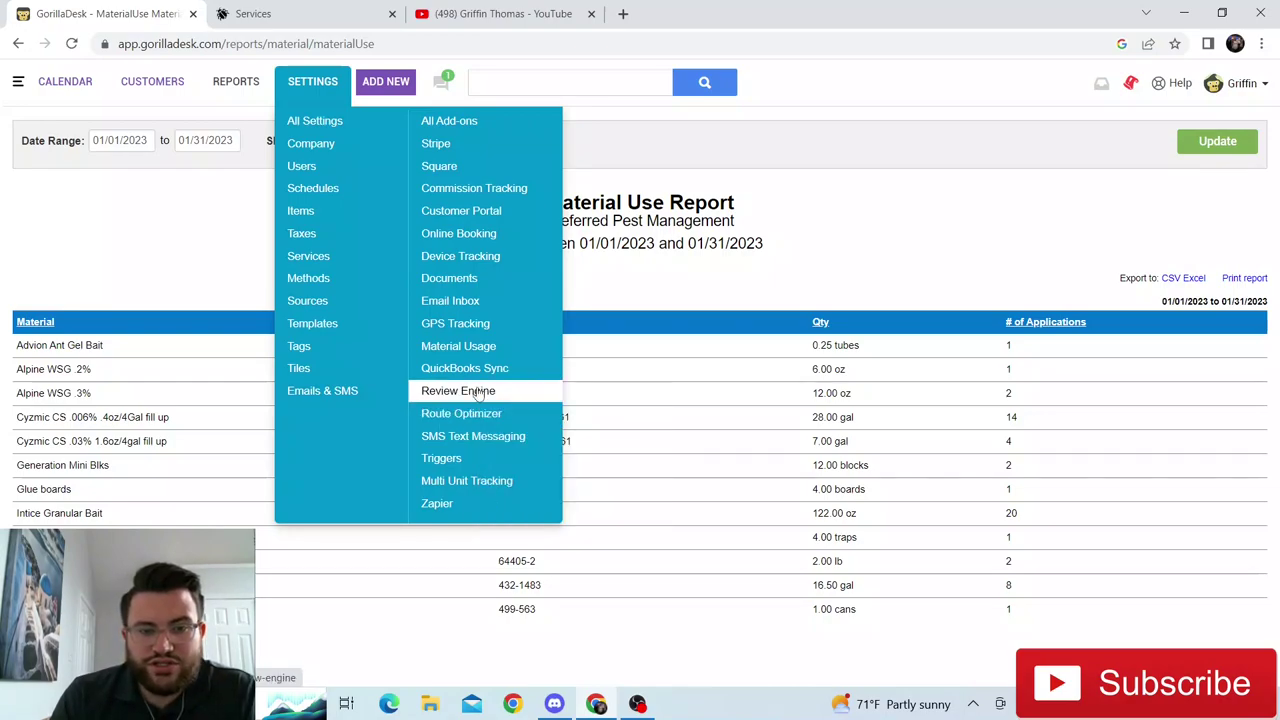
click(478, 393)
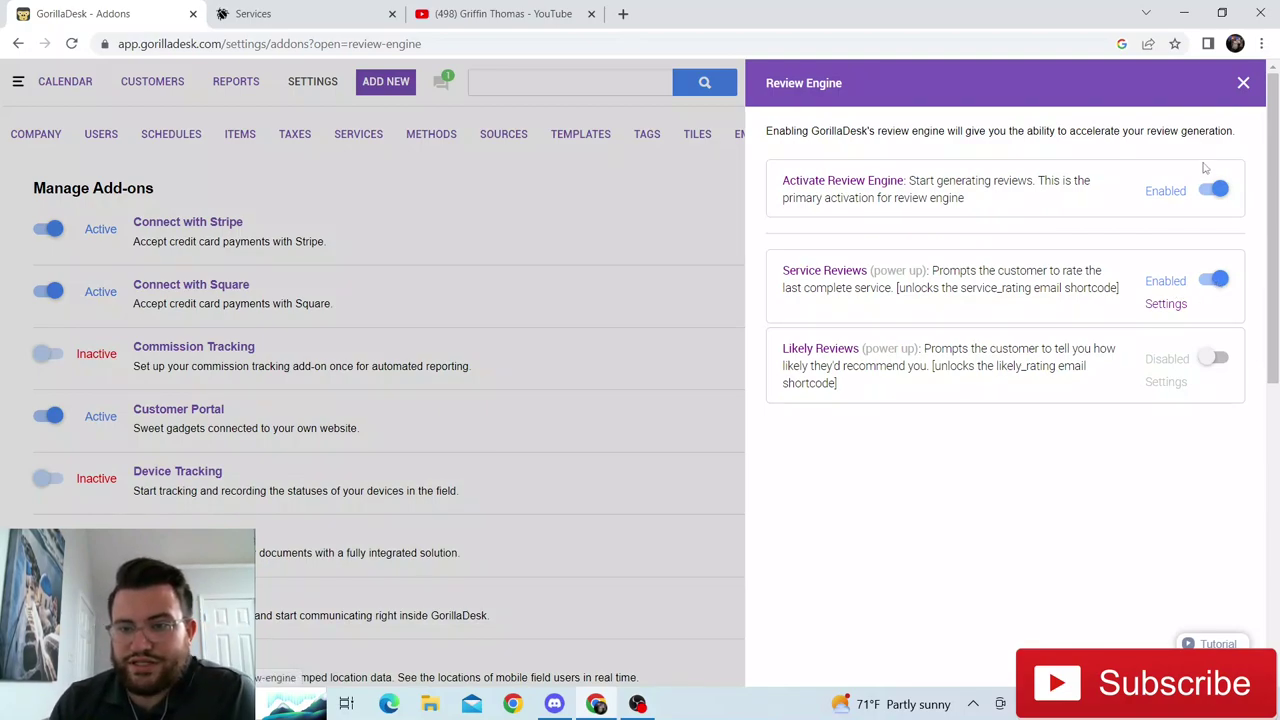
View the redirect review link in the Service Reviews settings and close the Review Engine without saving changes.
click(1170, 305)
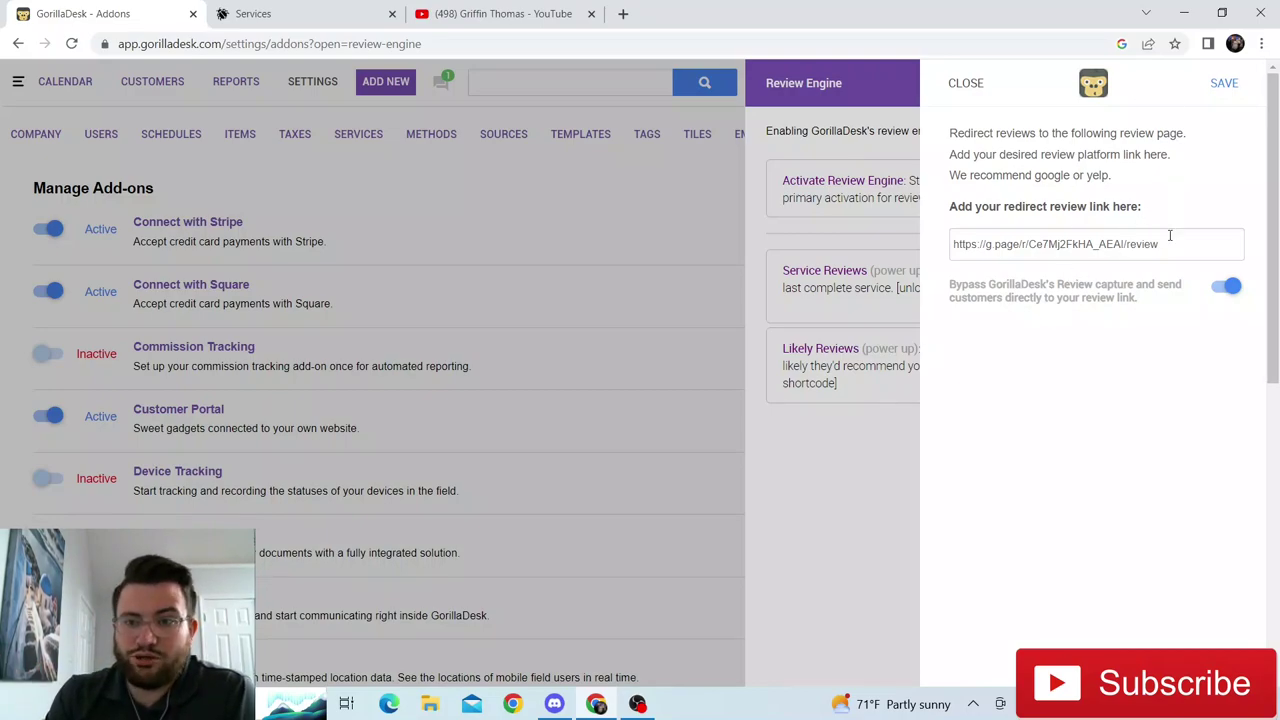
click(966, 84)
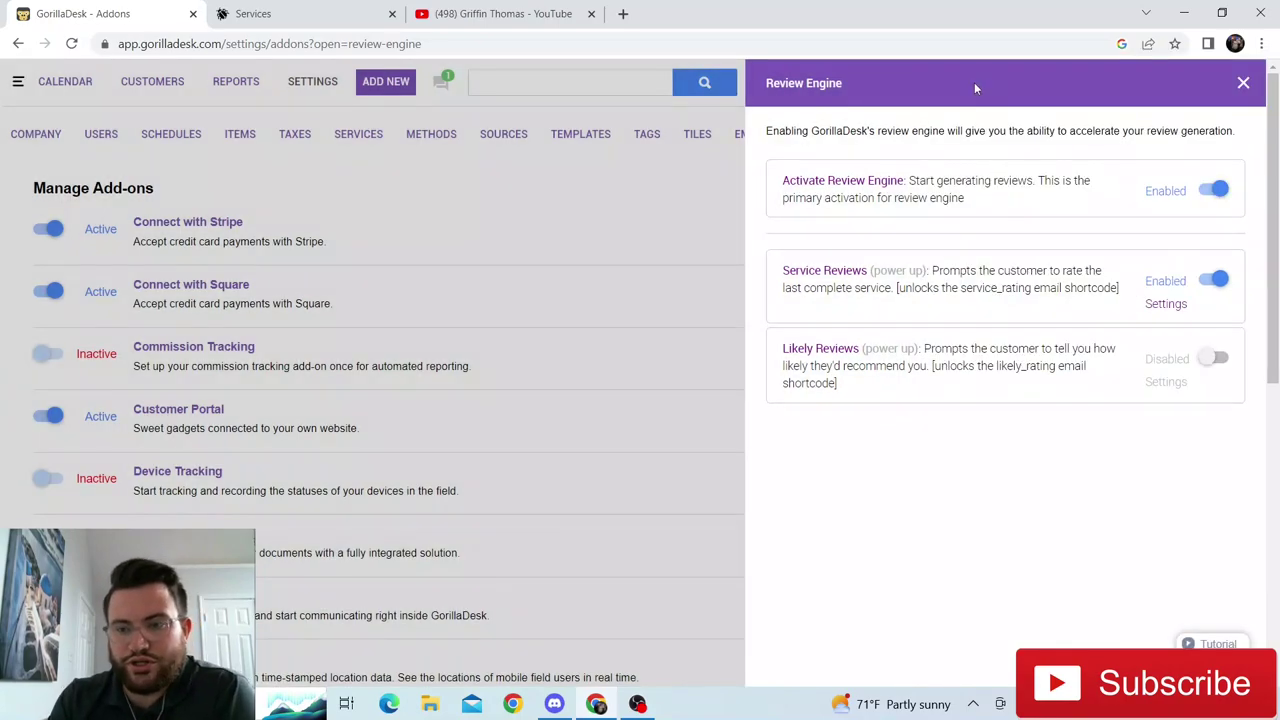
click(1243, 83)
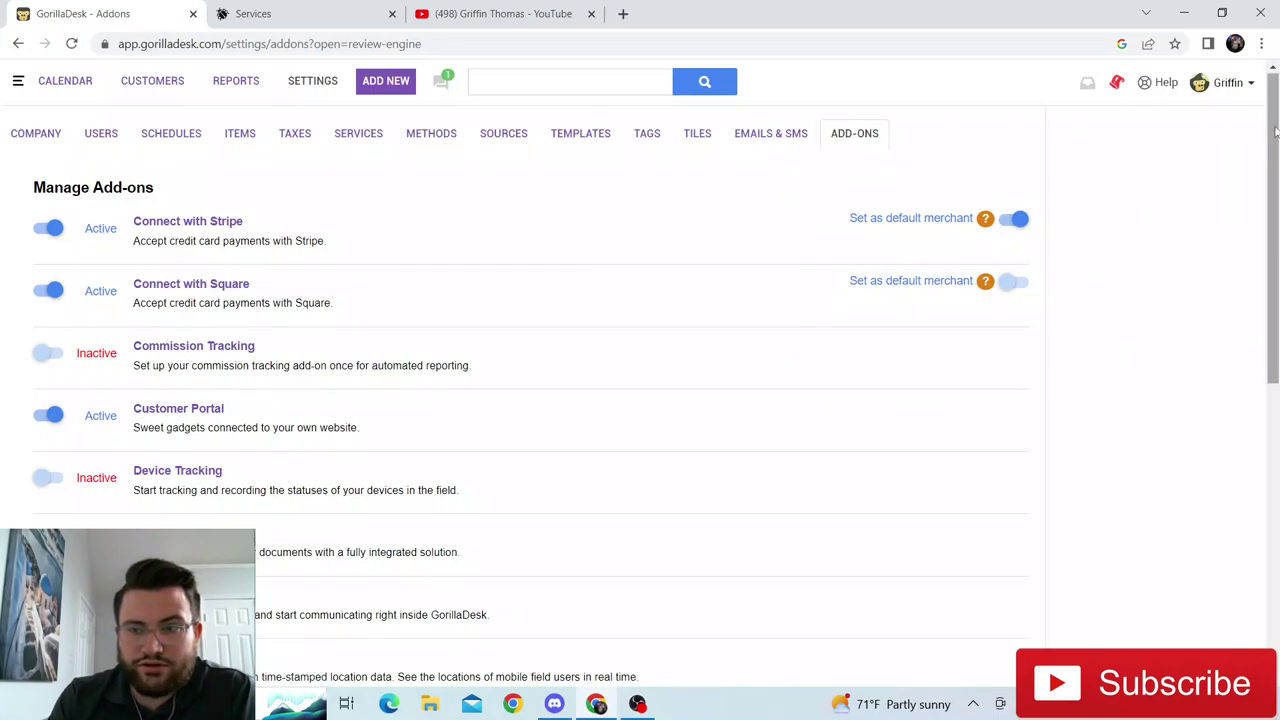
Look through the whole Manage Add-ons list to see which add-ons are active or inactive.
drag(1275, 128, 1276, 203)
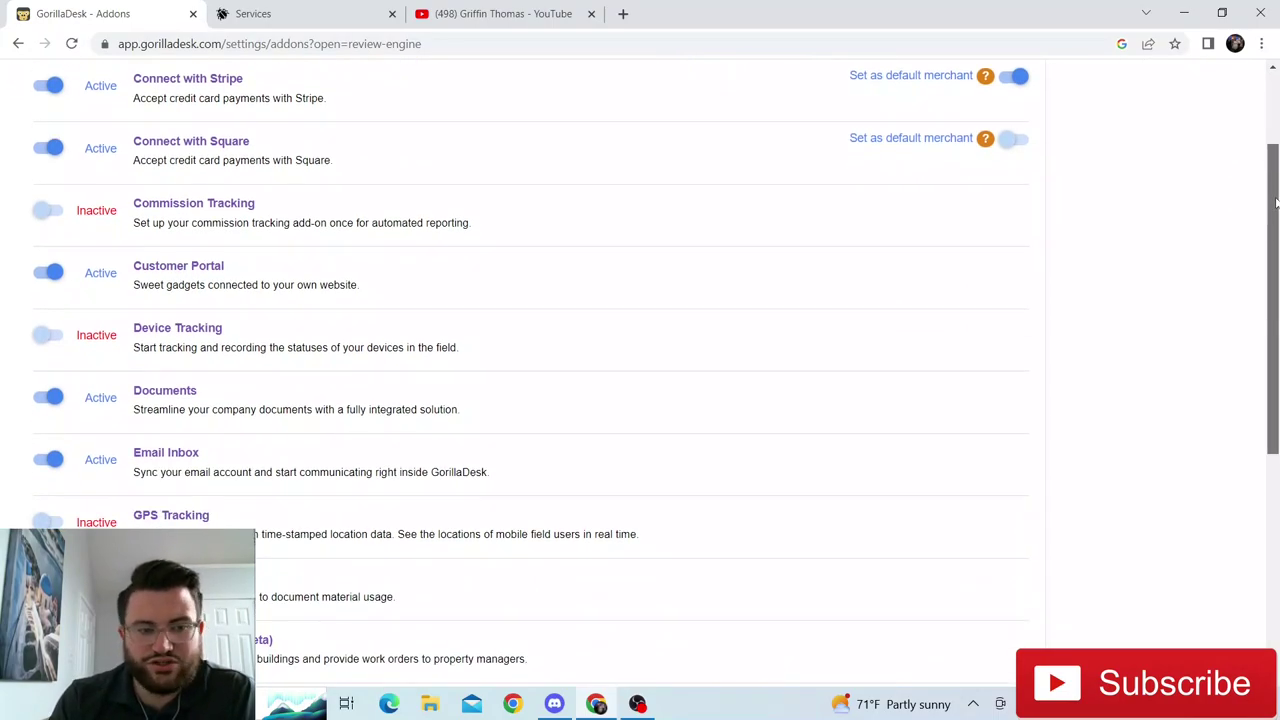
mouse_move(1276, 203)
mouse_down()
mouse_move(1275, 240)
mouse_move(1274, 198)
mouse_up()
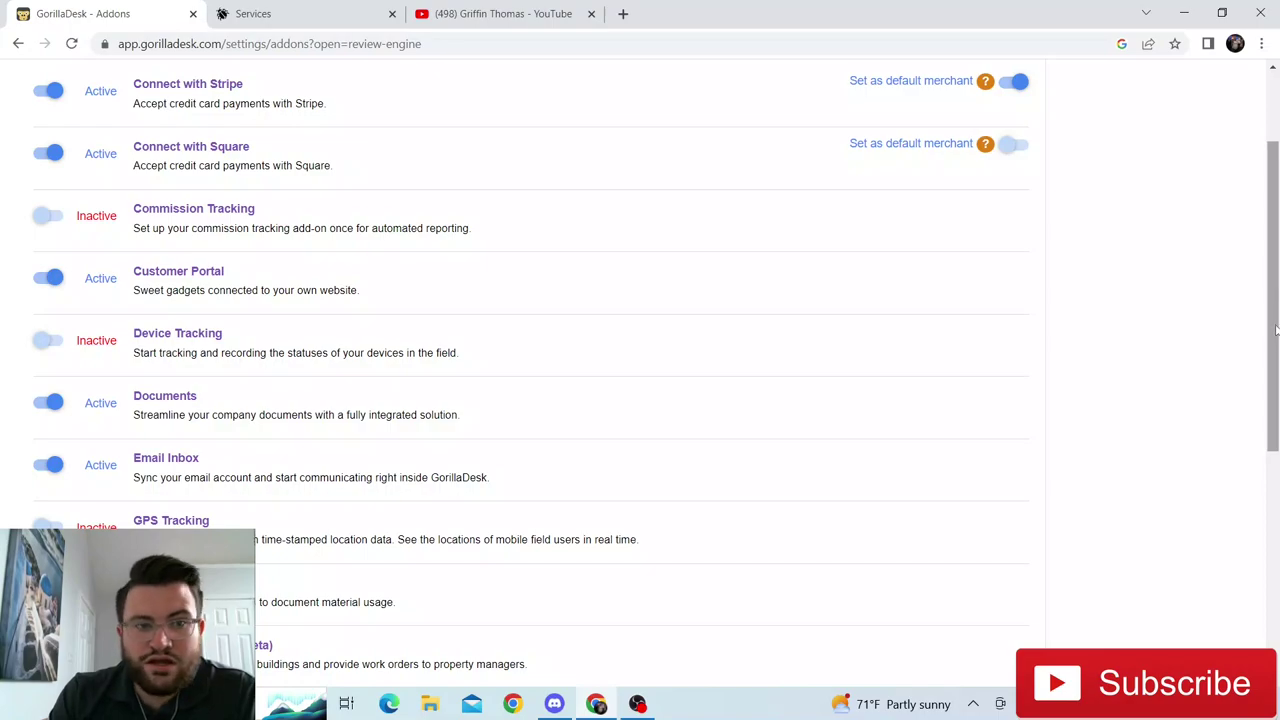
drag(1277, 318, 1276, 562)
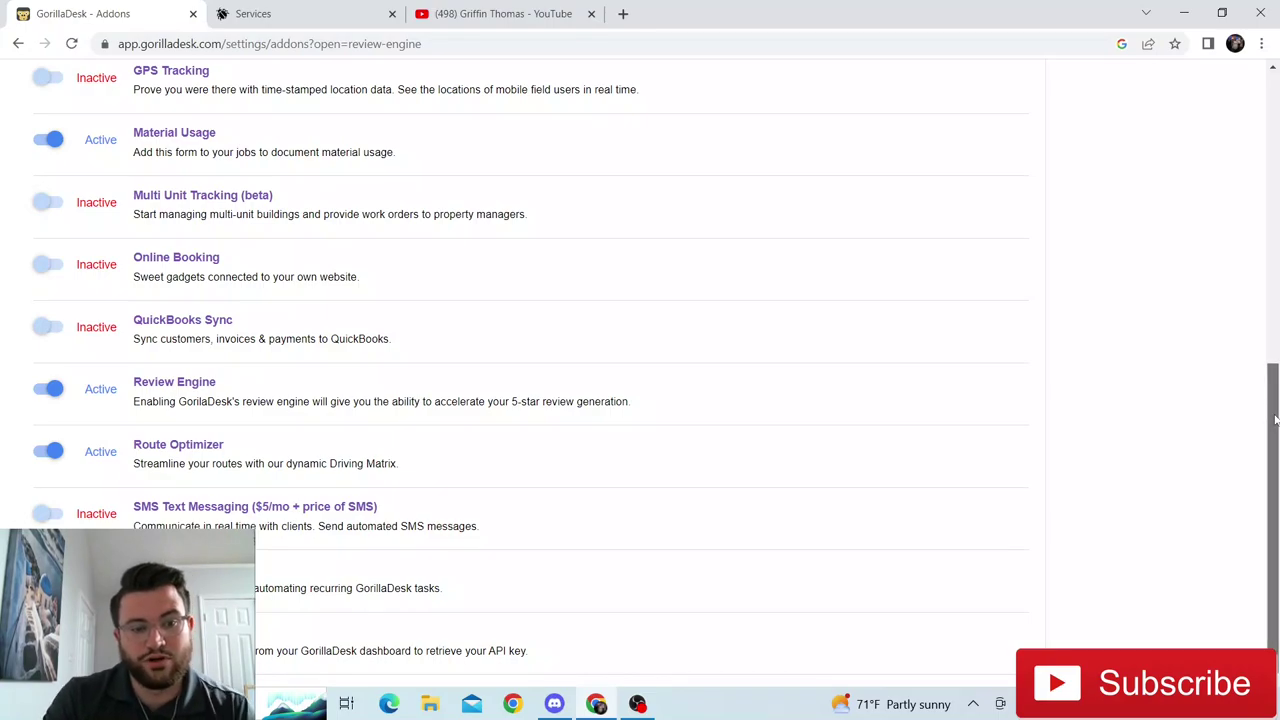
scroll(1275, 420, up, 6)
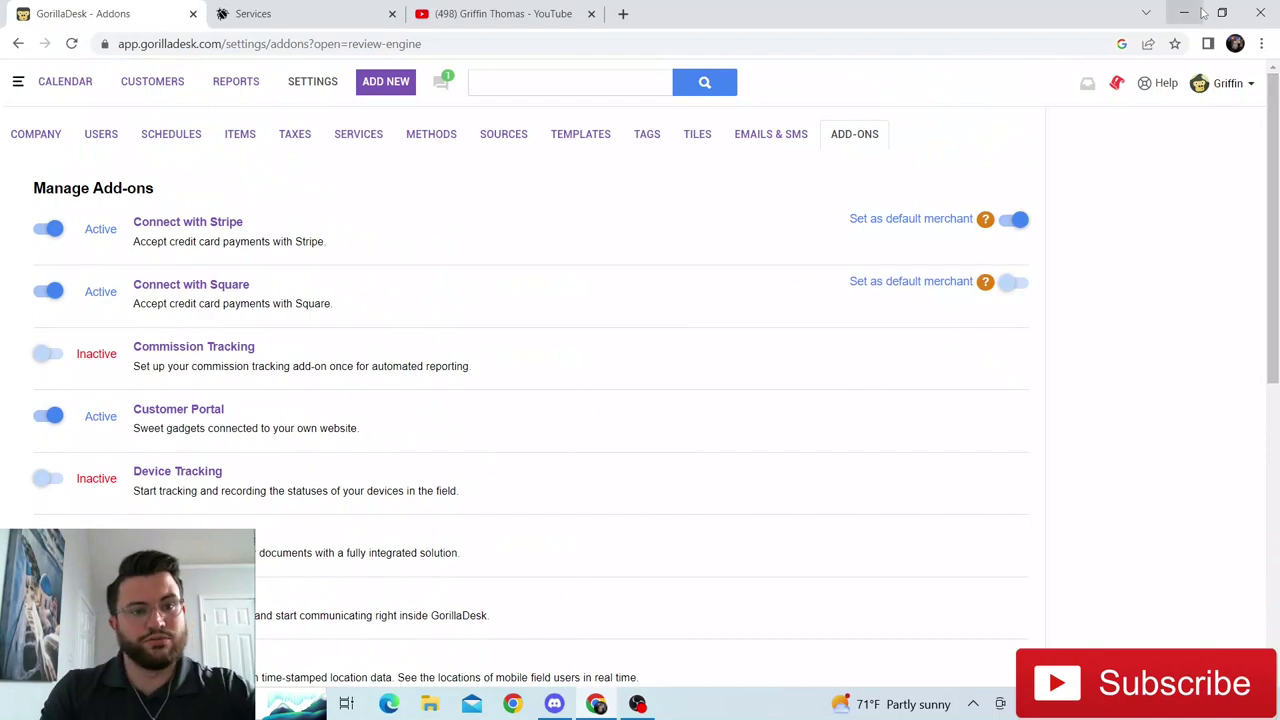
Open the Documents add-on and browse its list of available documents down to the termite forms.
mouse_move(312, 81)
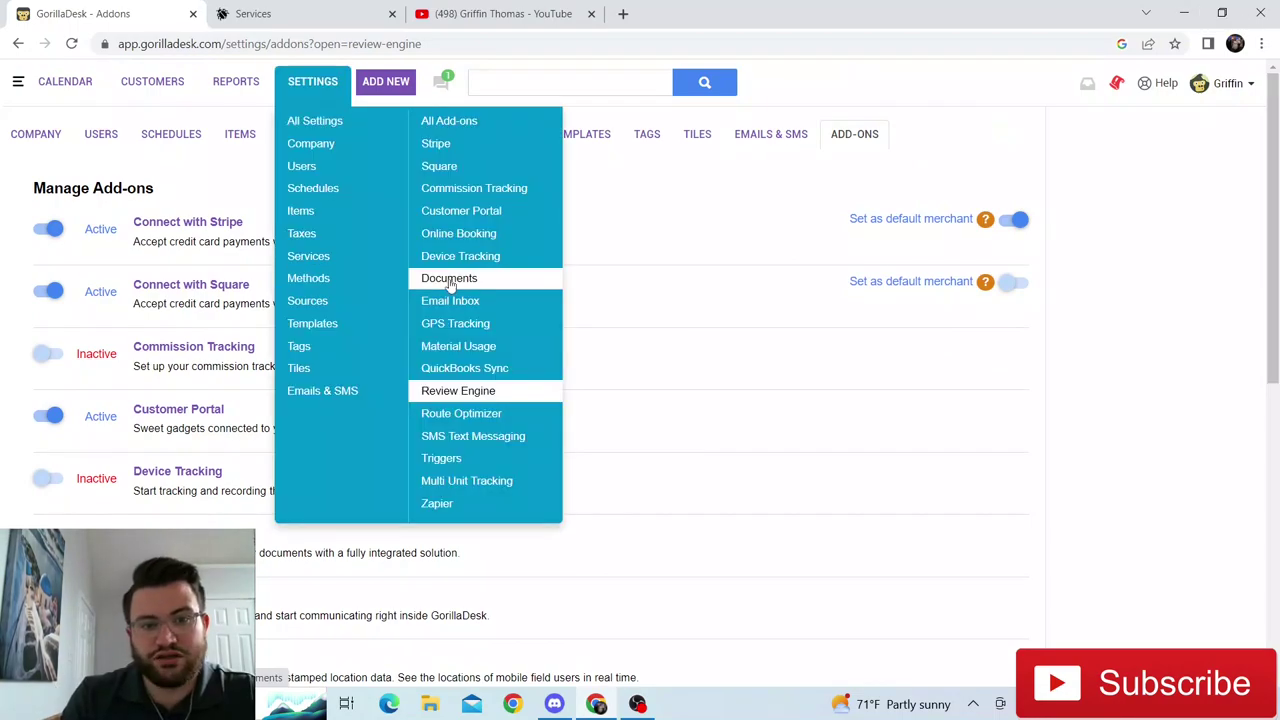
click(449, 280)
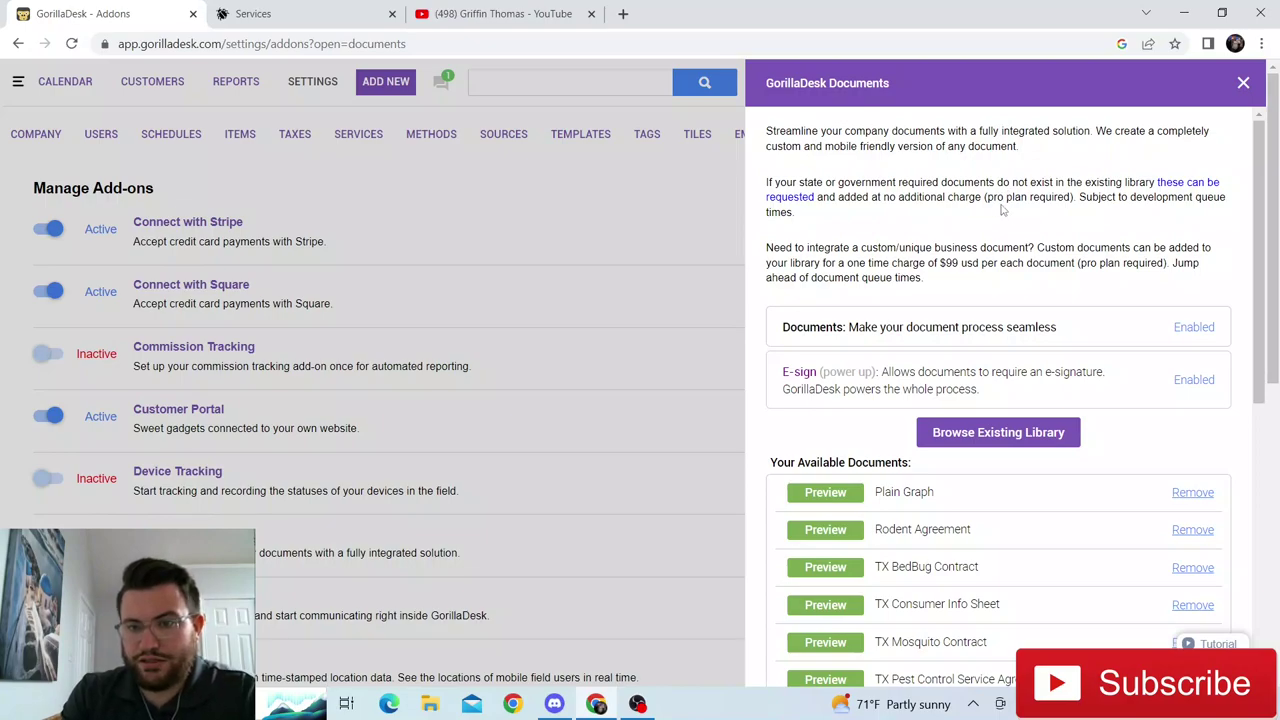
drag(1258, 197, 1256, 182)
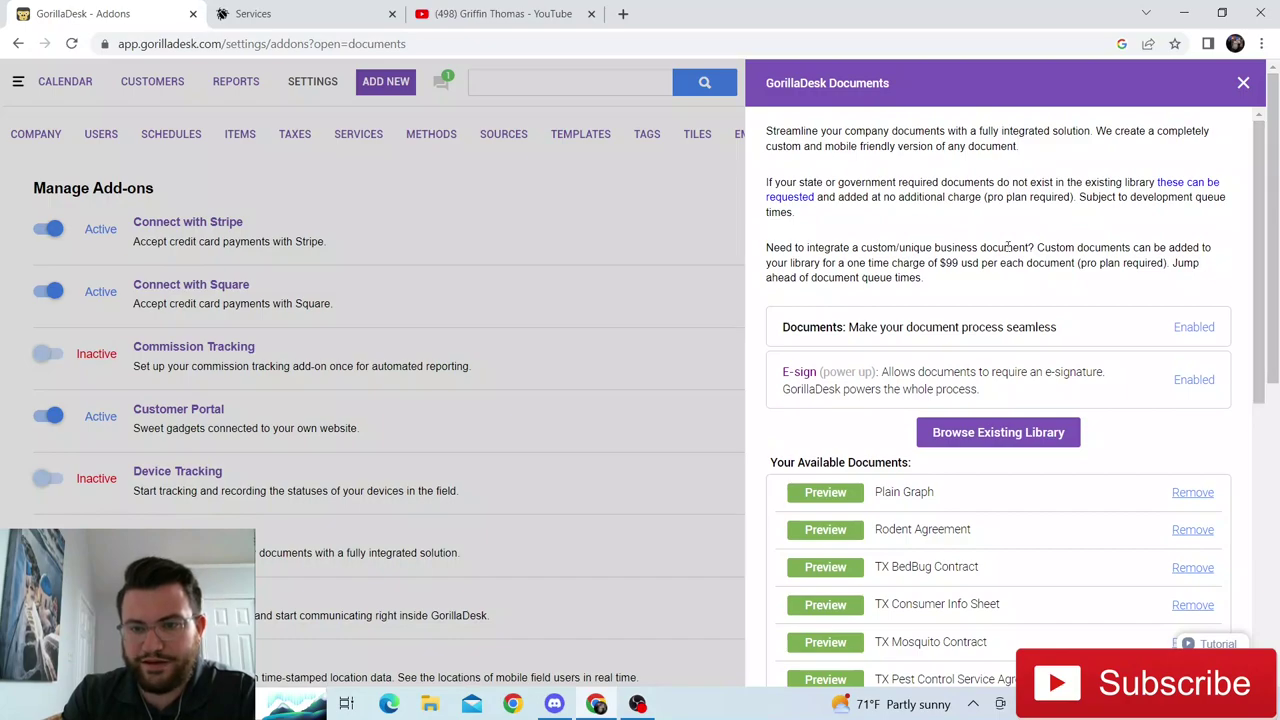
drag(1255, 303, 1240, 472)
click(1236, 300)
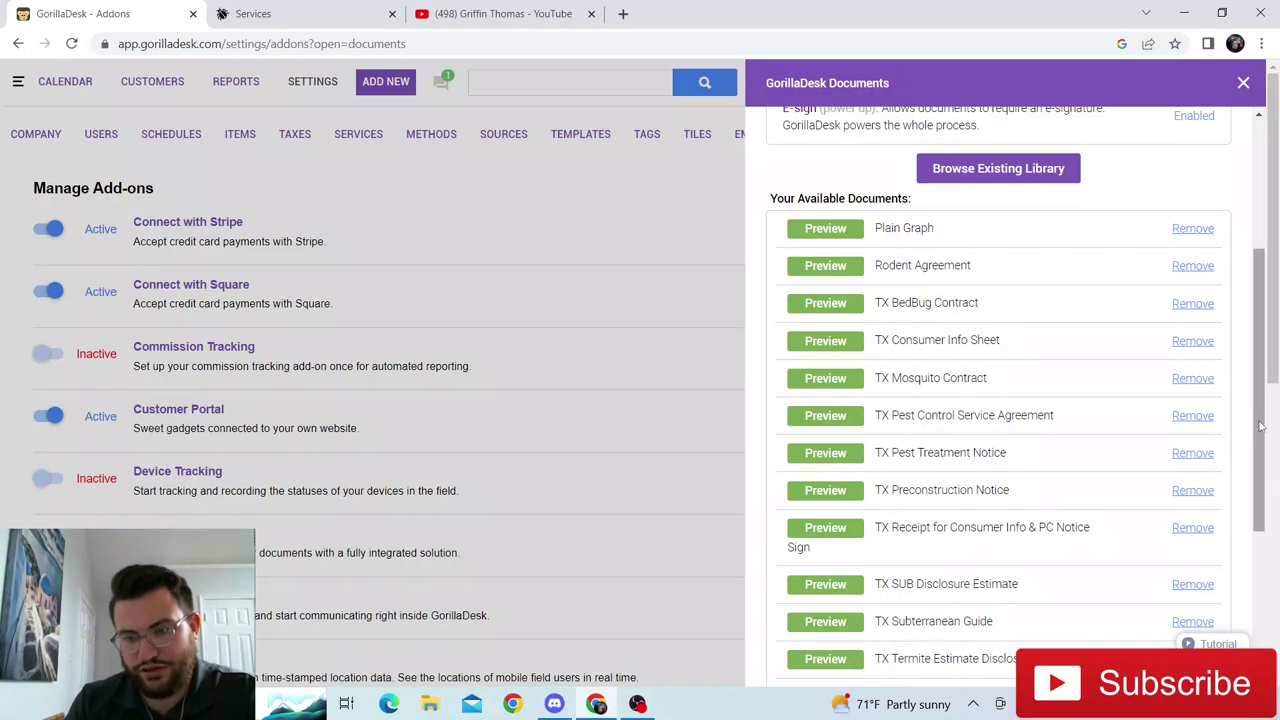
drag(1261, 431, 1261, 514)
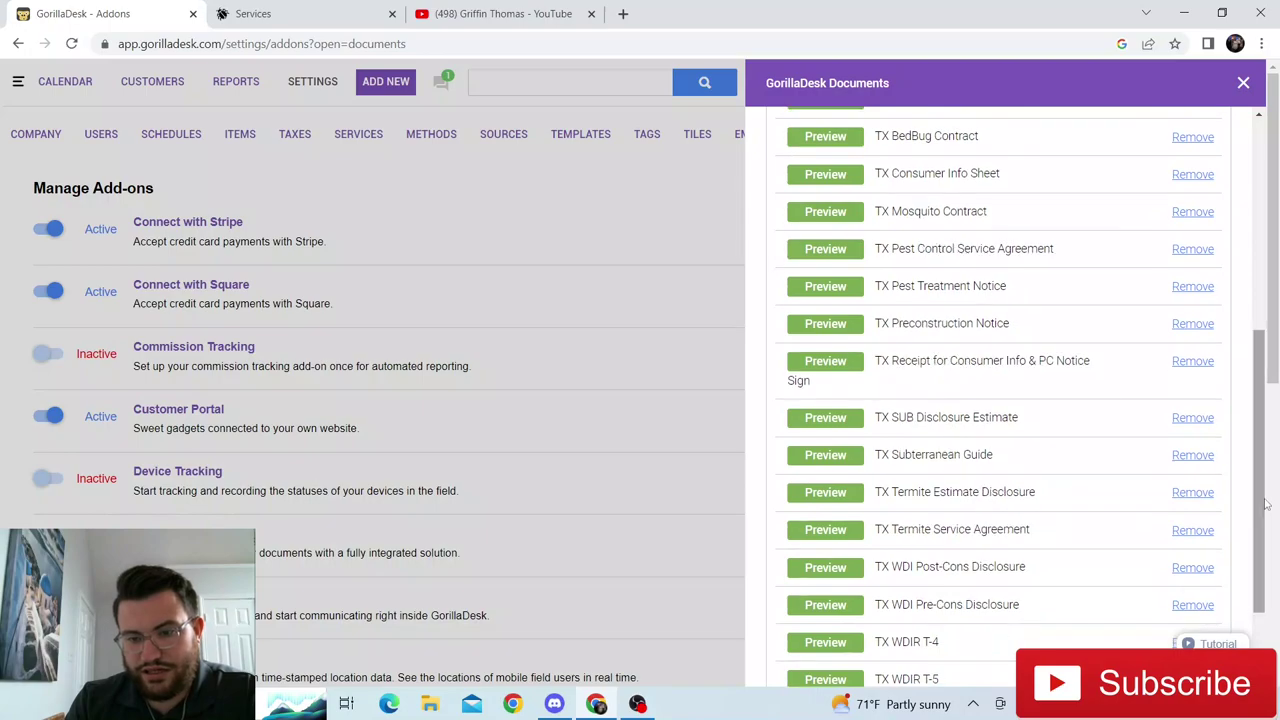
Preview the TX Termite Service Agreement and read through its guarantee and general terms.
click(845, 531)
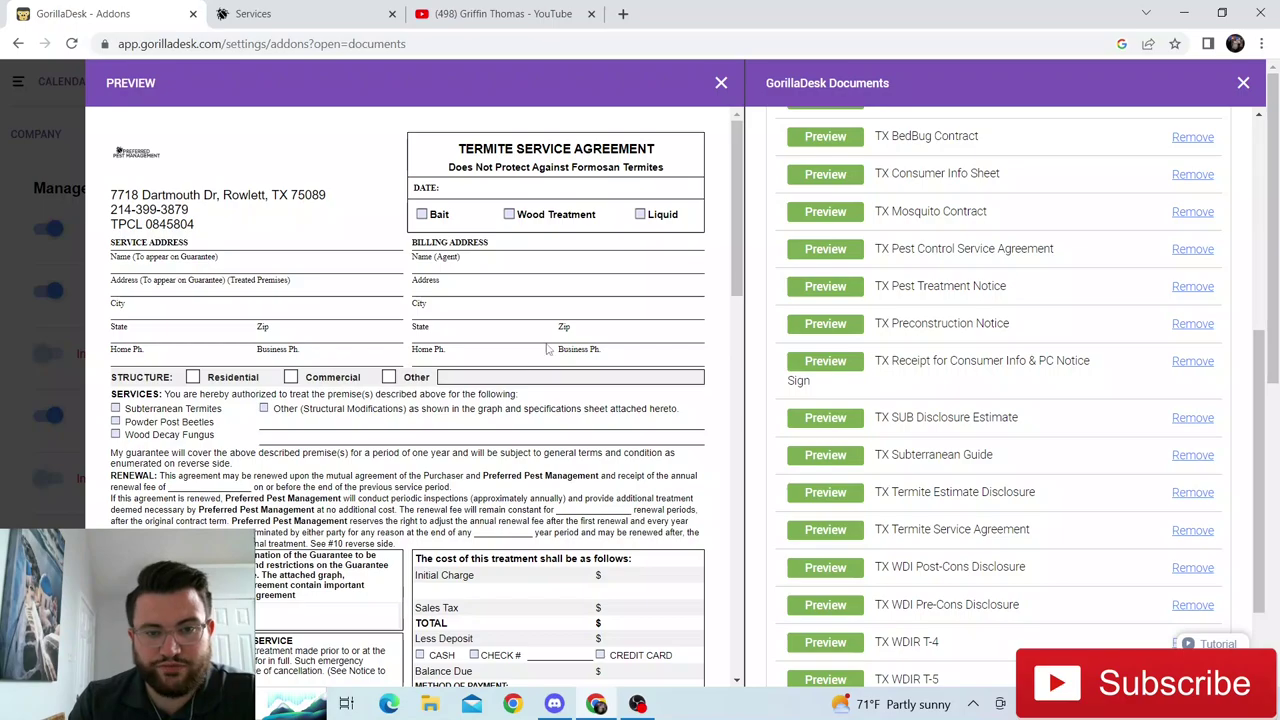
drag(732, 286, 751, 498)
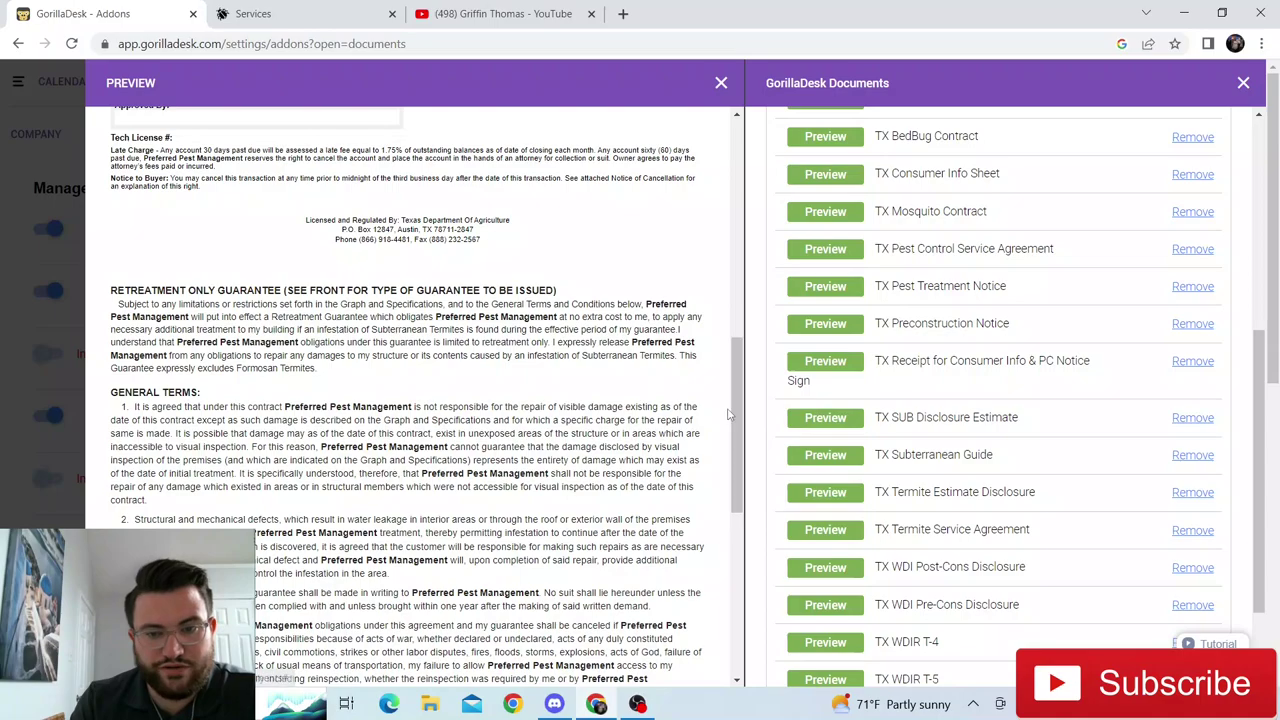
drag(736, 415, 733, 488)
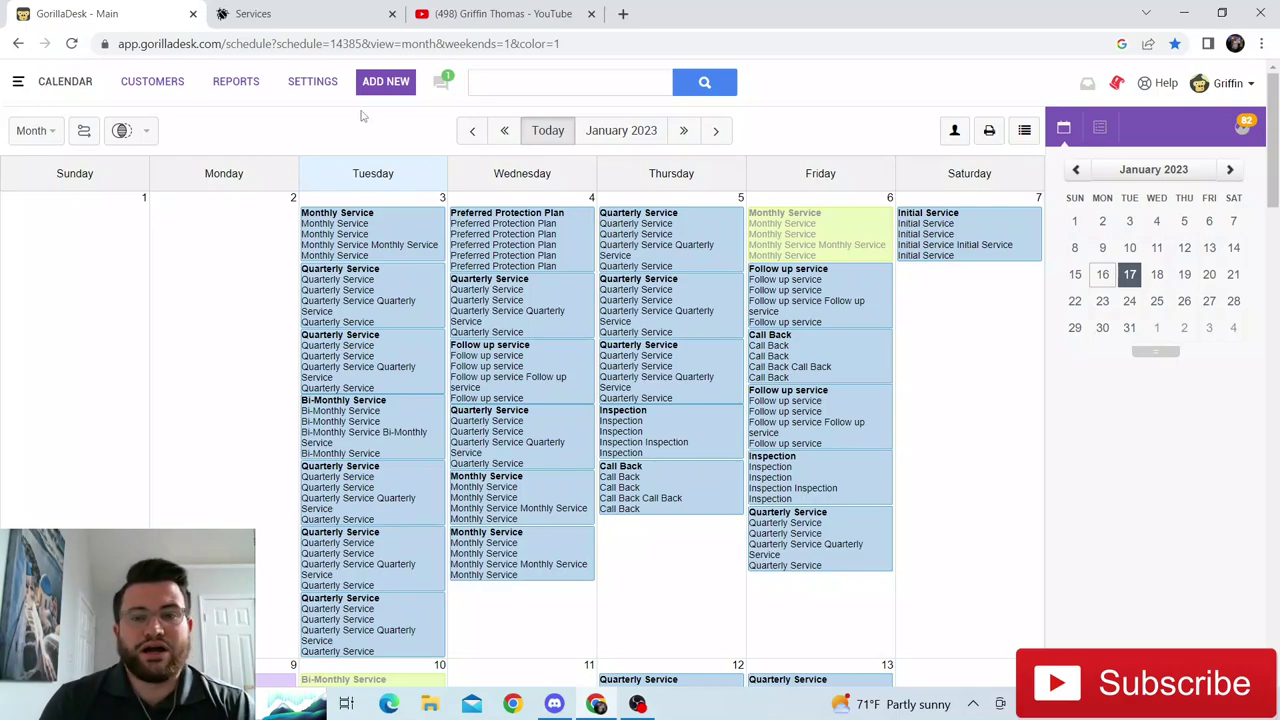
Switch to Discord to view the server's general channel and return to the GorillaDesk monthly calendar.
drag(1276, 170, 1277, 128)
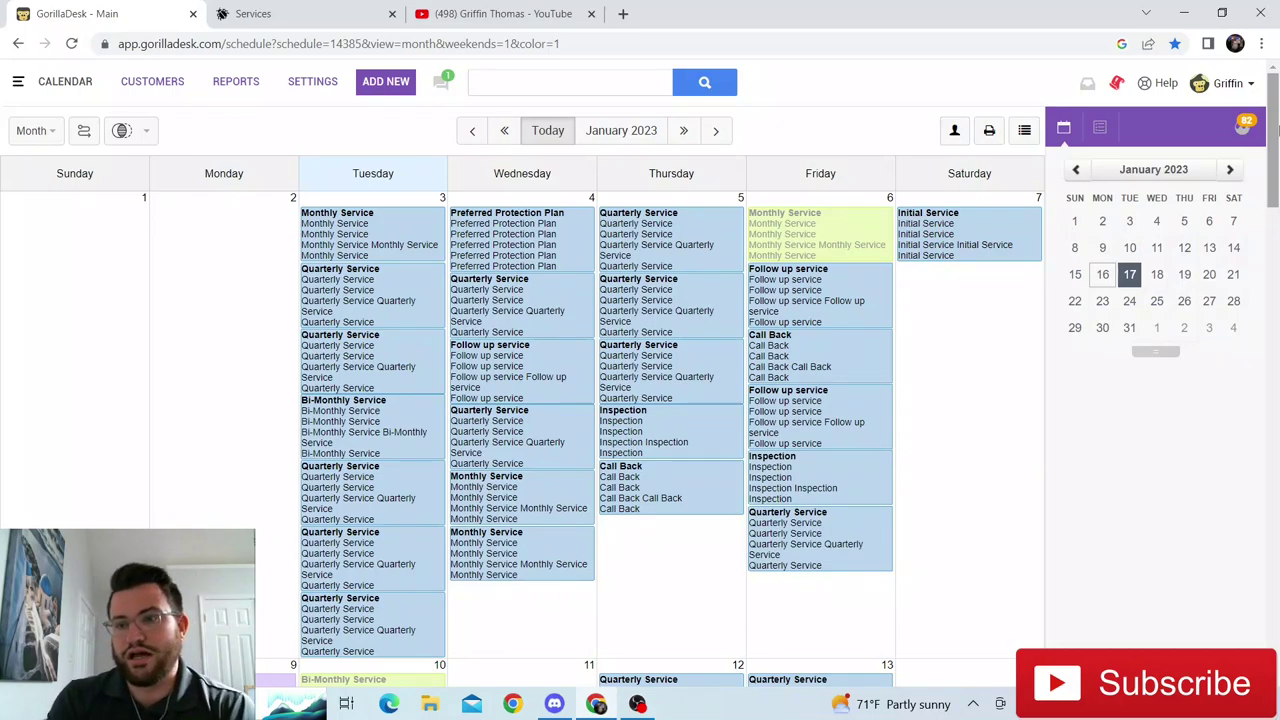
drag(1275, 125, 1273, 72)
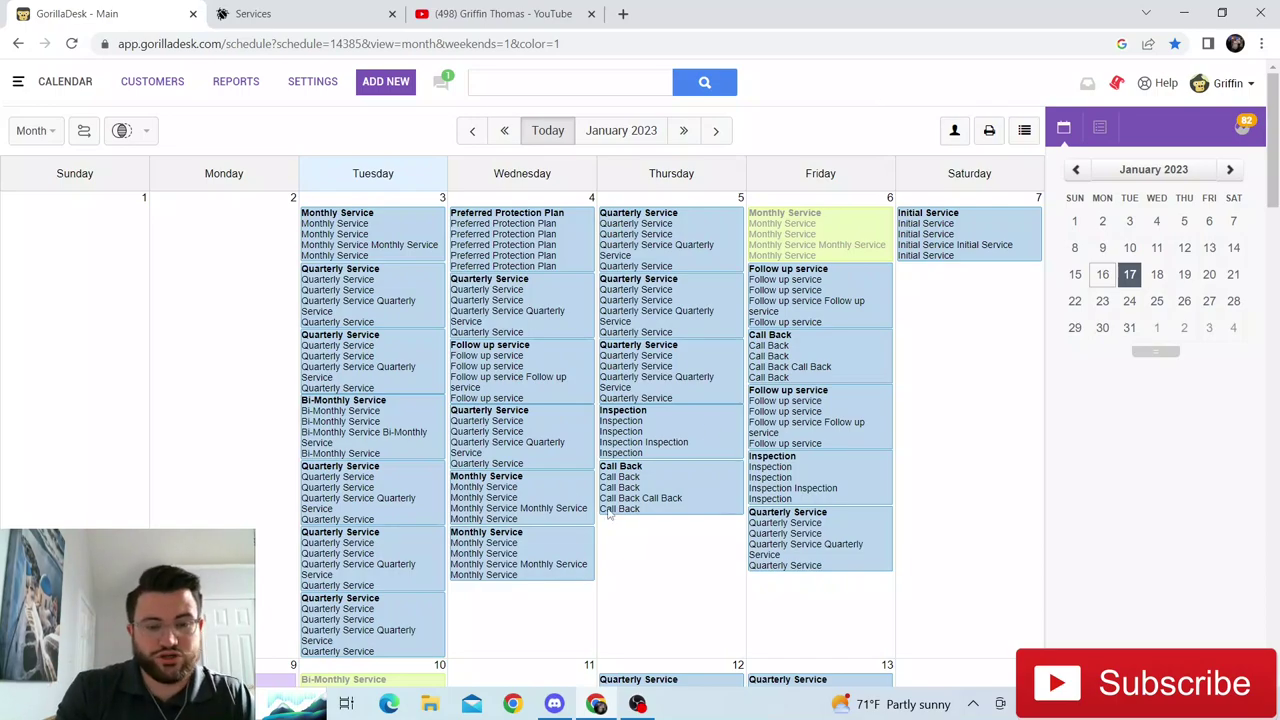
click(553, 704)
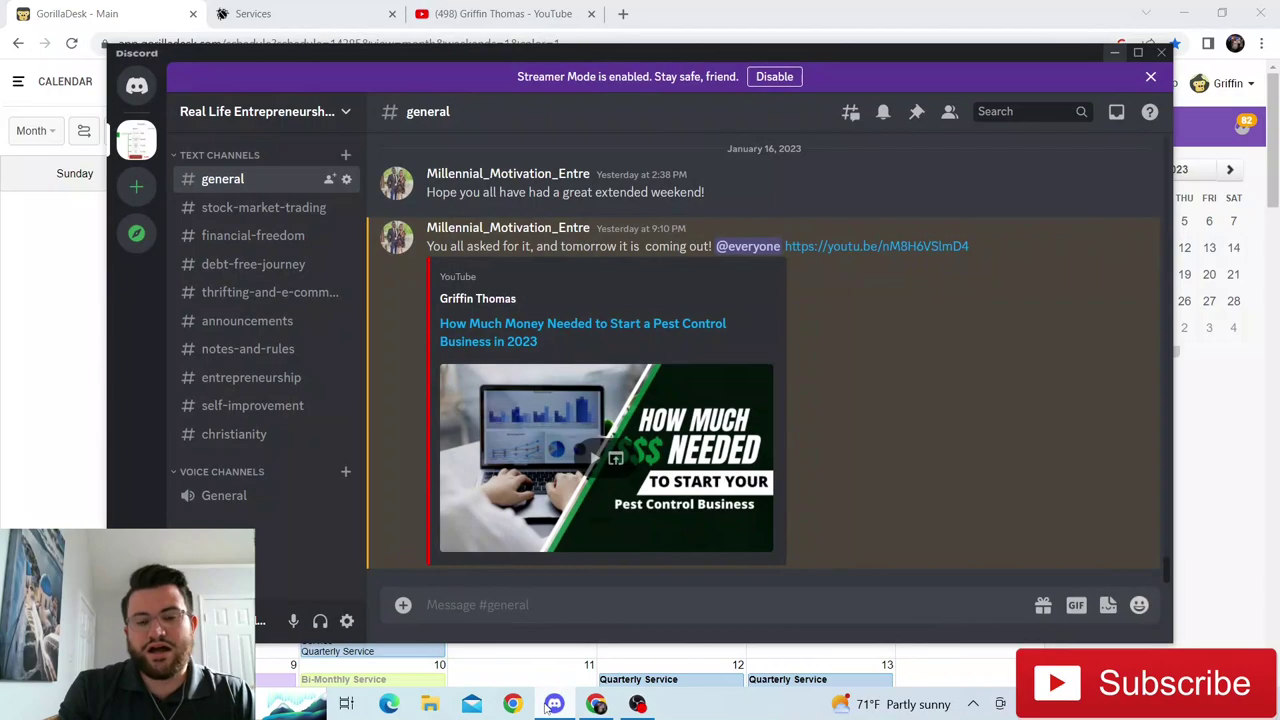
click(550, 705)
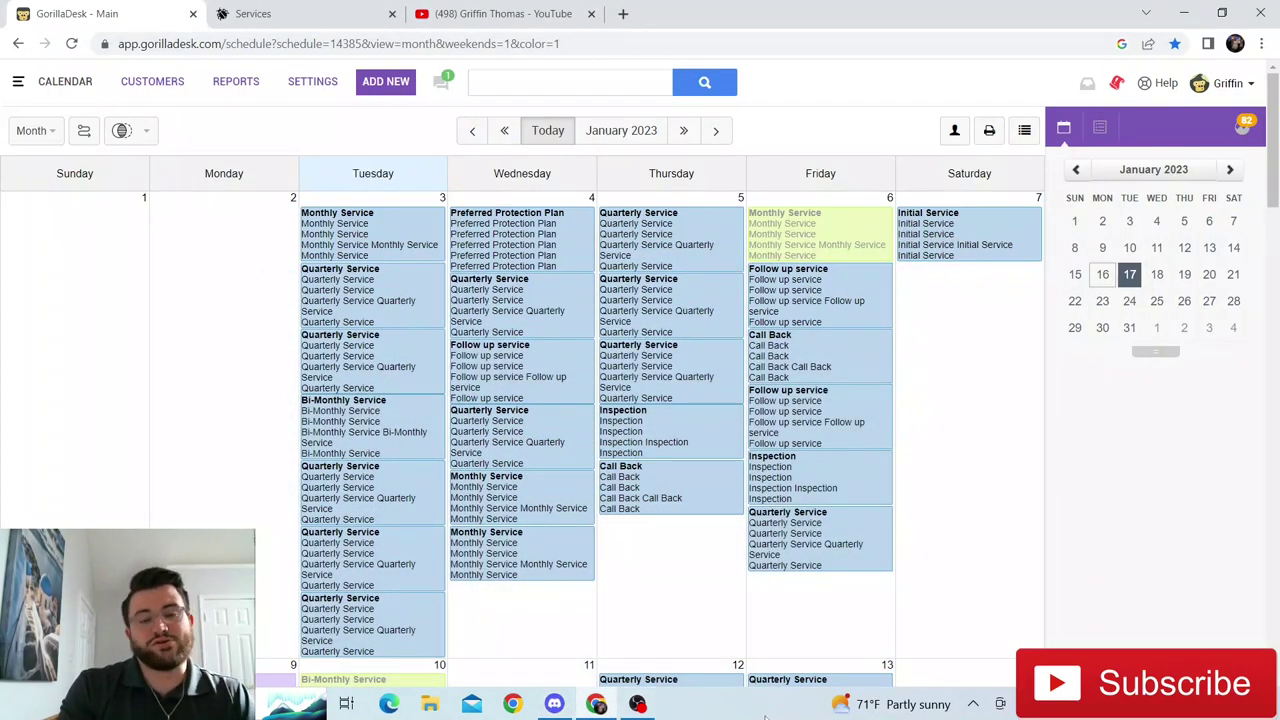